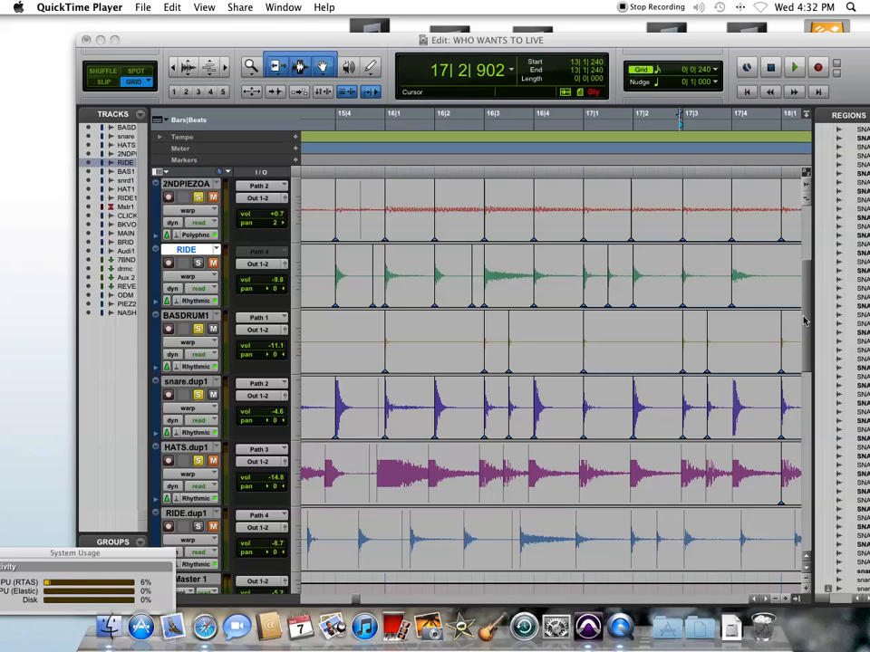
# Review the Elastic Audio algorithm options of the 2NDPIEZOA track, keeping Polyphonic selected.
pyautogui.click(804, 254)
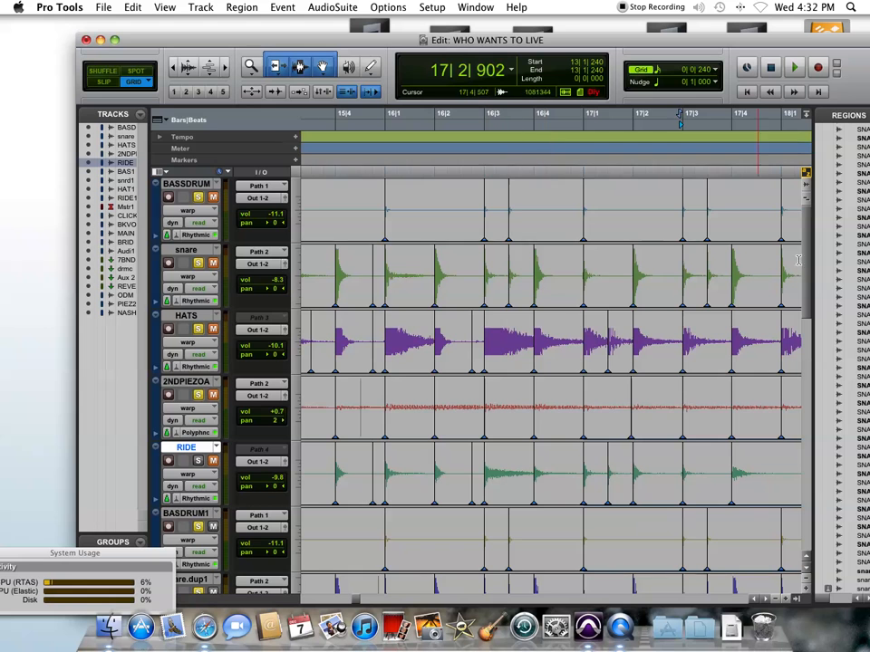
pyautogui.moveTo(810, 247); pyautogui.dragTo(809, 248)
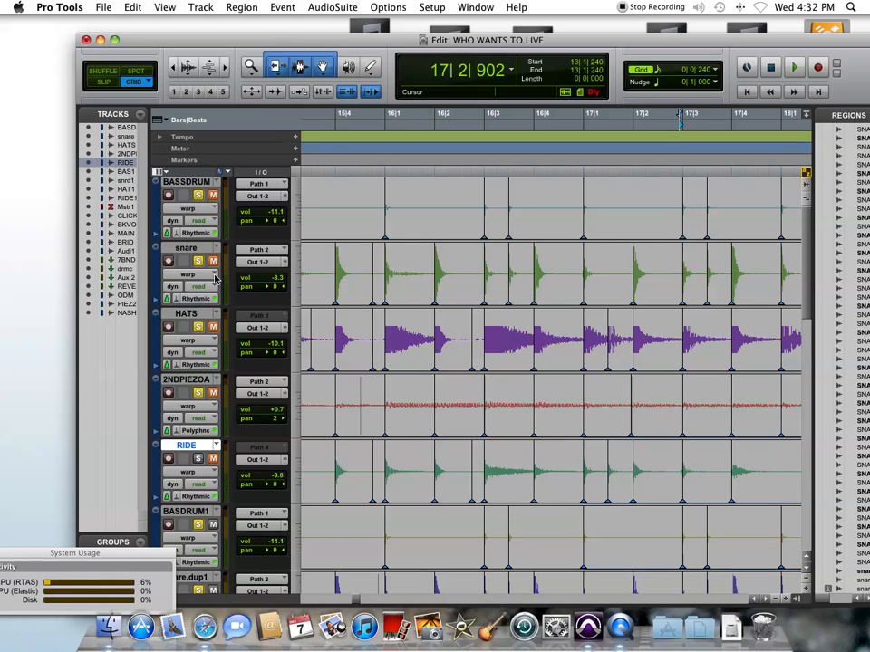
pyautogui.scroll(-3, 272, 371)
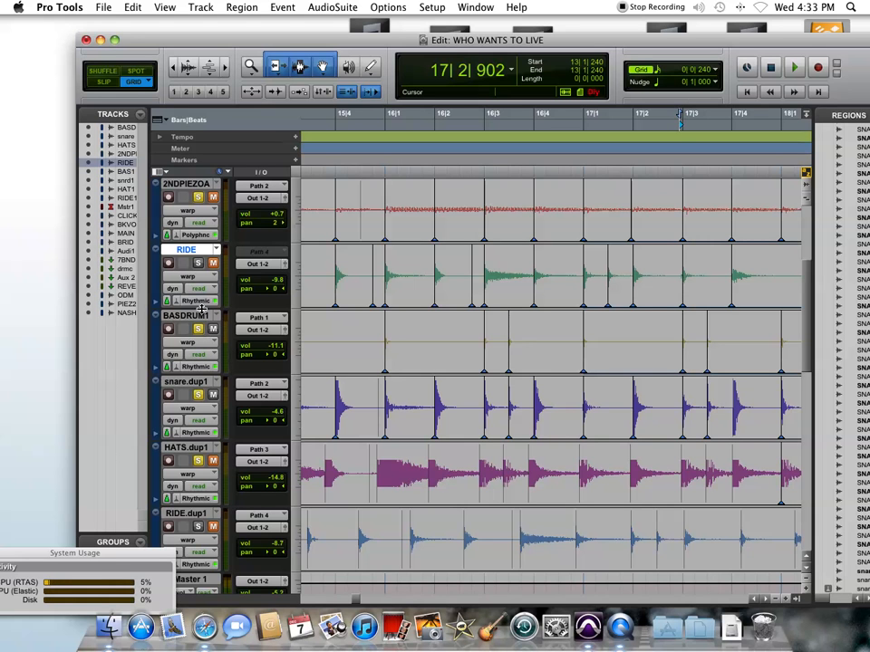
pyautogui.click(180, 237)
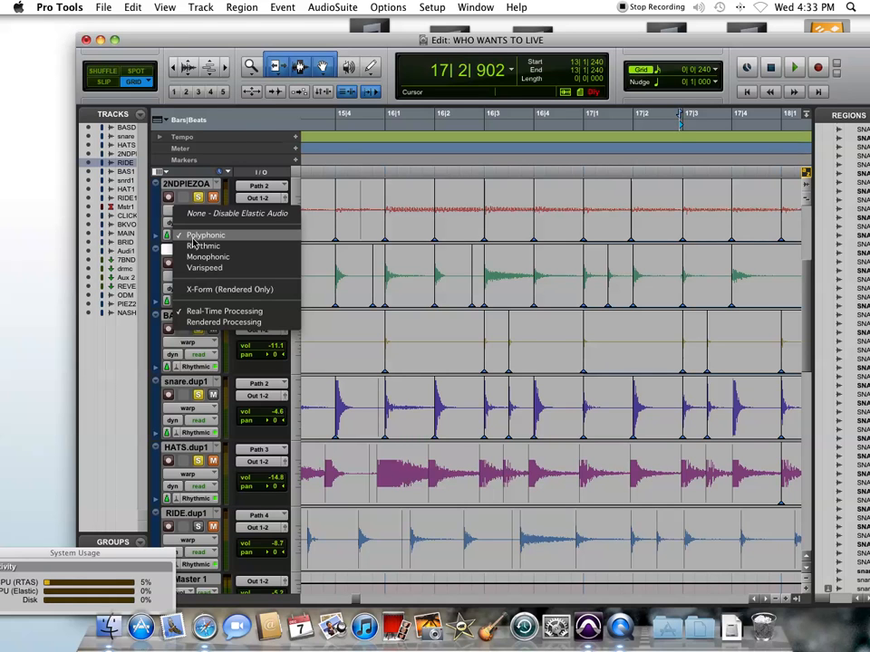
pyautogui.click(195, 236)
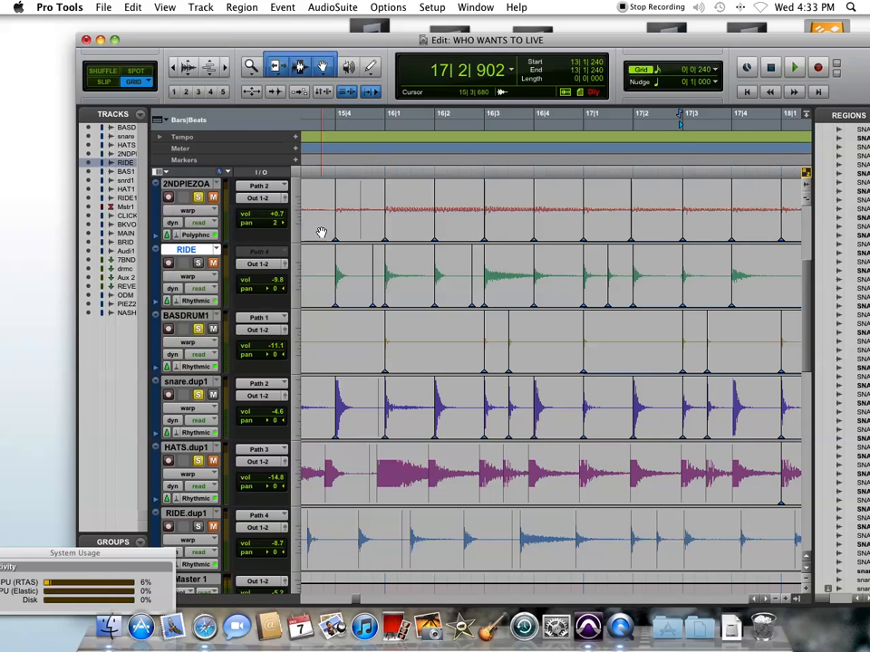
# Examine the Elastic Audio algorithm and processing options of the BASDRUM1 track, leaving its settings as they are.
pyautogui.scroll(2, 324, 304)
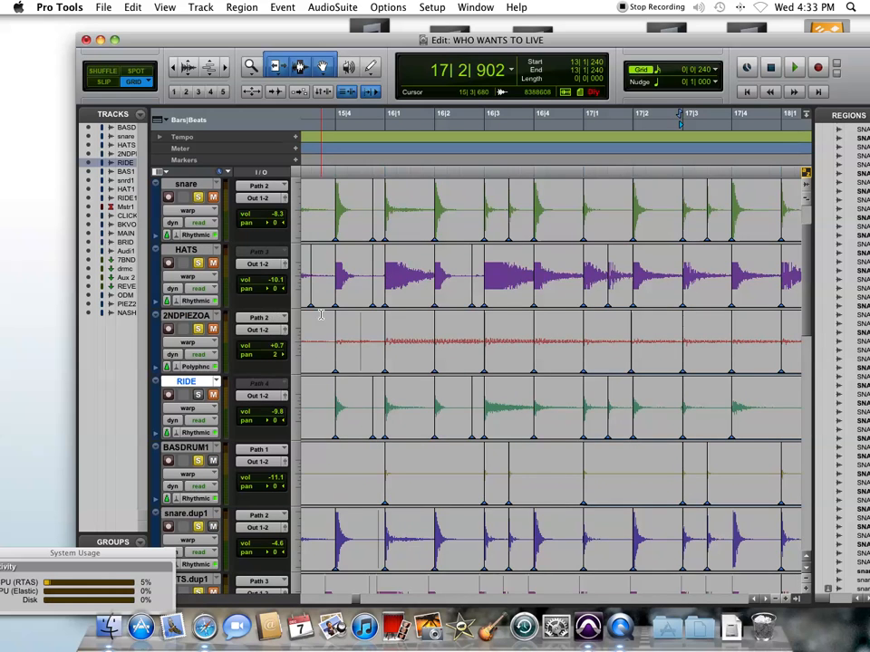
pyautogui.scroll(-2, 321, 314)
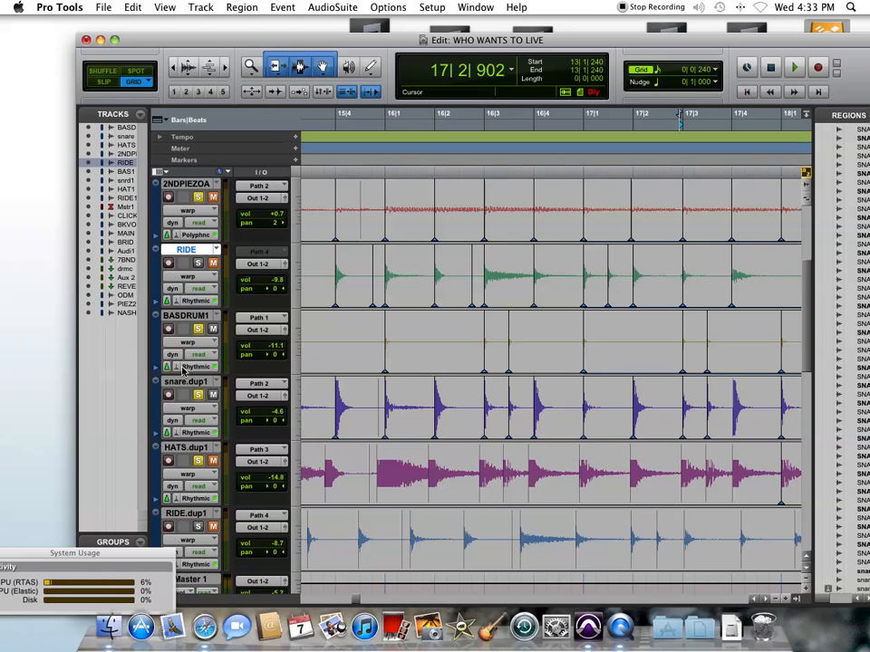
pyautogui.click(184, 369)
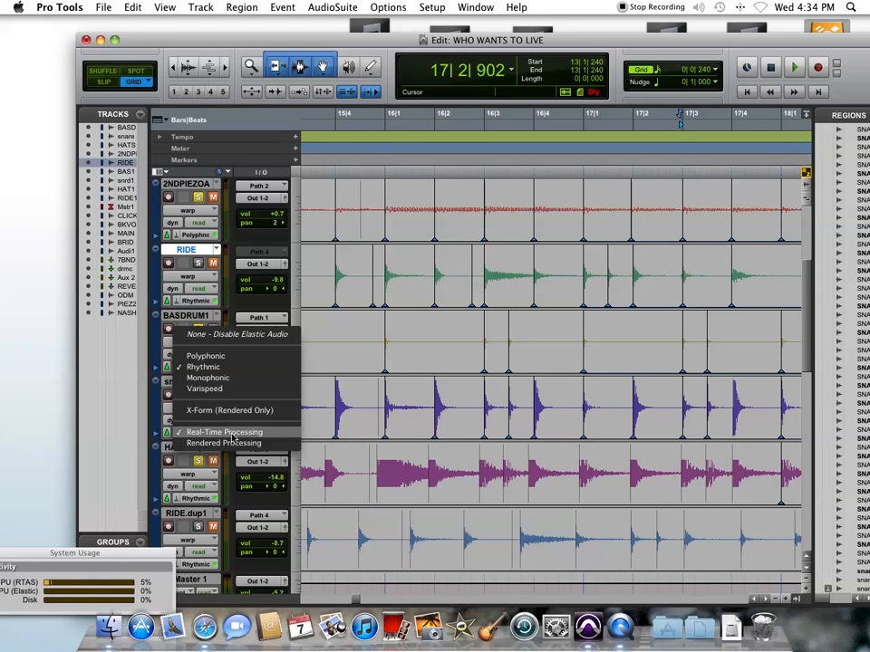
pyautogui.click(127, 426)
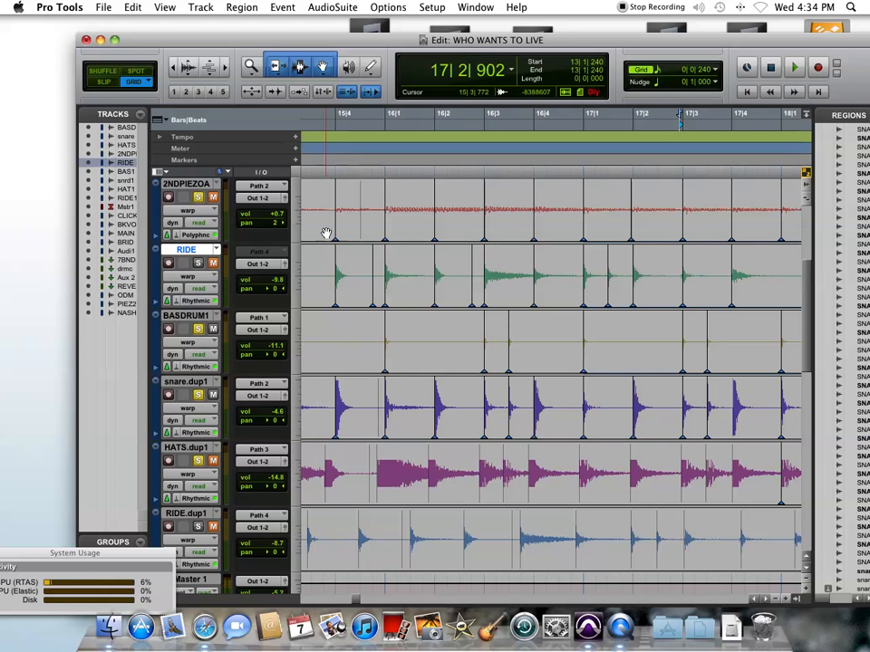
pyautogui.click(347, 133)
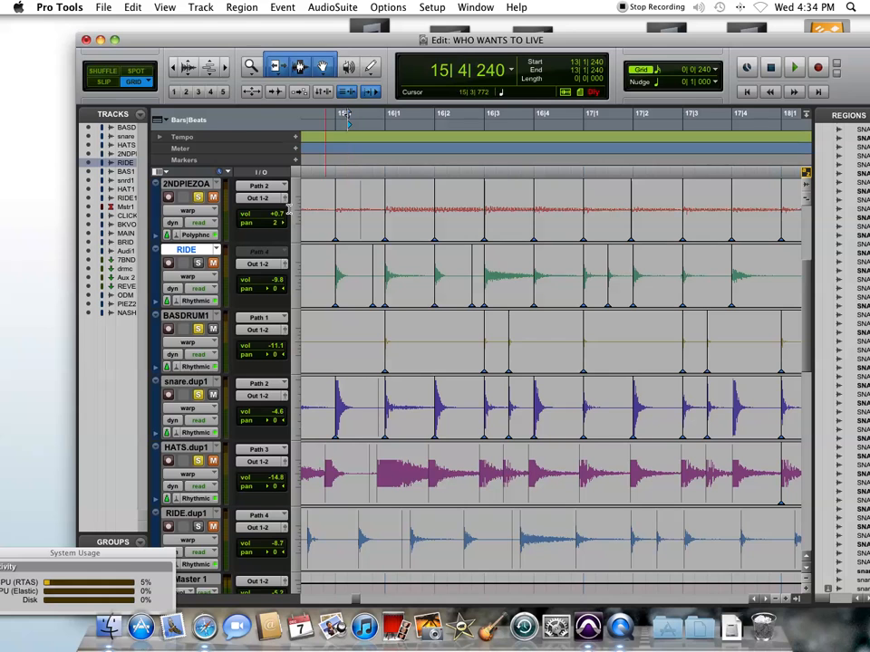
pyautogui.click(180, 367)
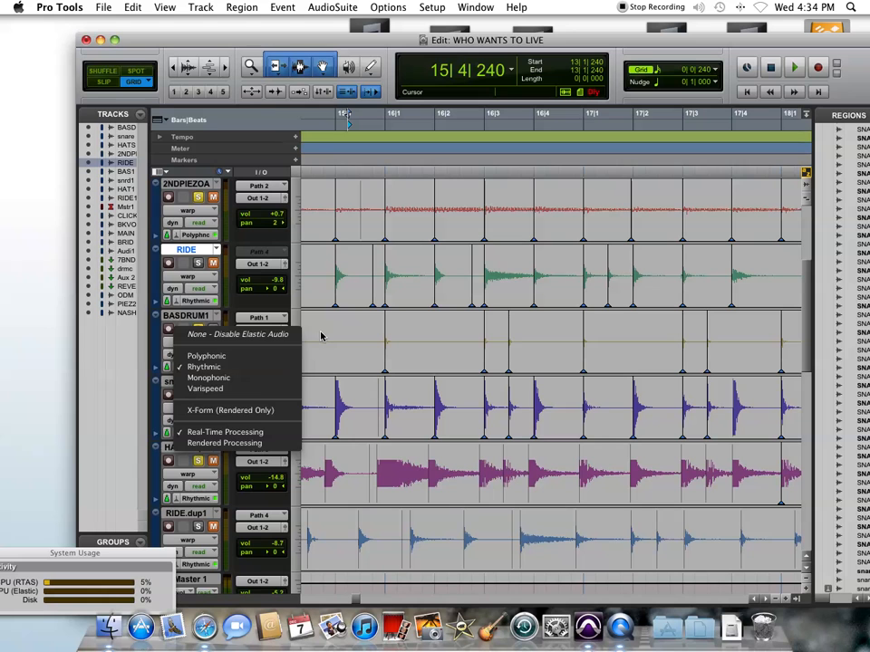
pyautogui.click(130, 360)
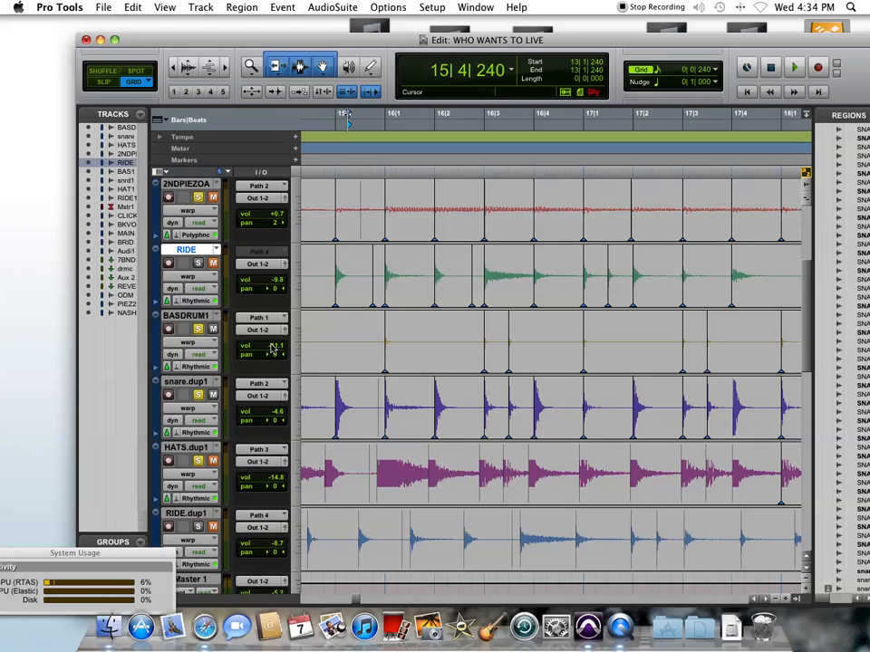
# Switch the BASDRUM1 track view to waveform and back to warp.
pyautogui.click(178, 343)
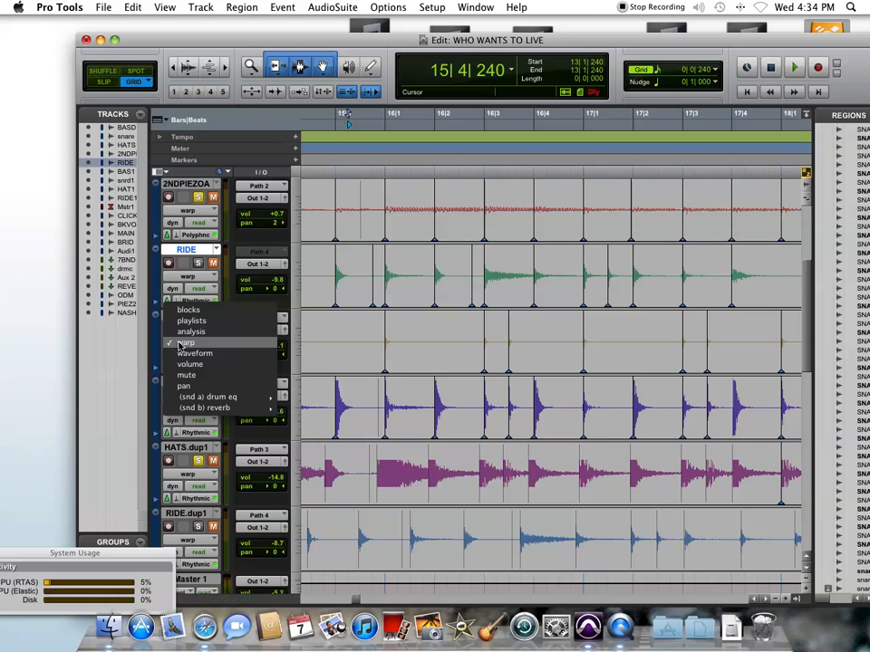
pyautogui.click(186, 355)
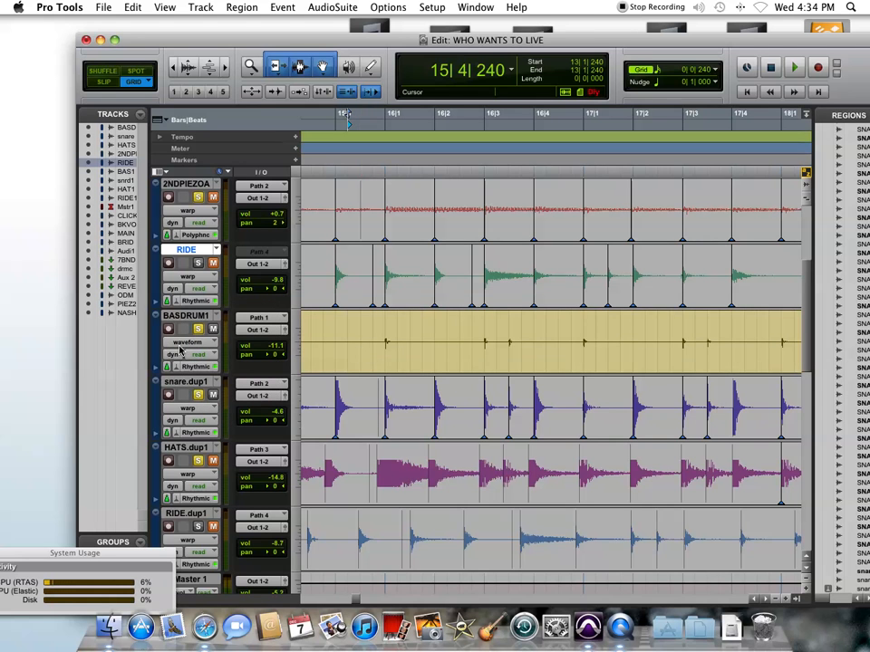
pyautogui.click(182, 347)
pyautogui.click(182, 335)
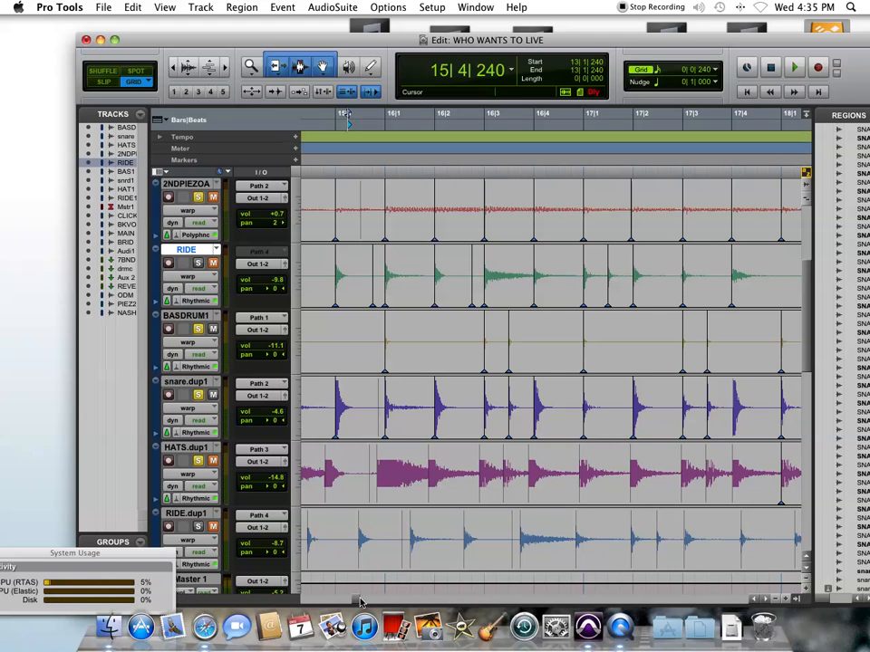
# Play the session from around bar 11, beat 2, and stop it near the end of bar 15.
pyautogui.moveTo(361, 602); pyautogui.dragTo(353, 601)
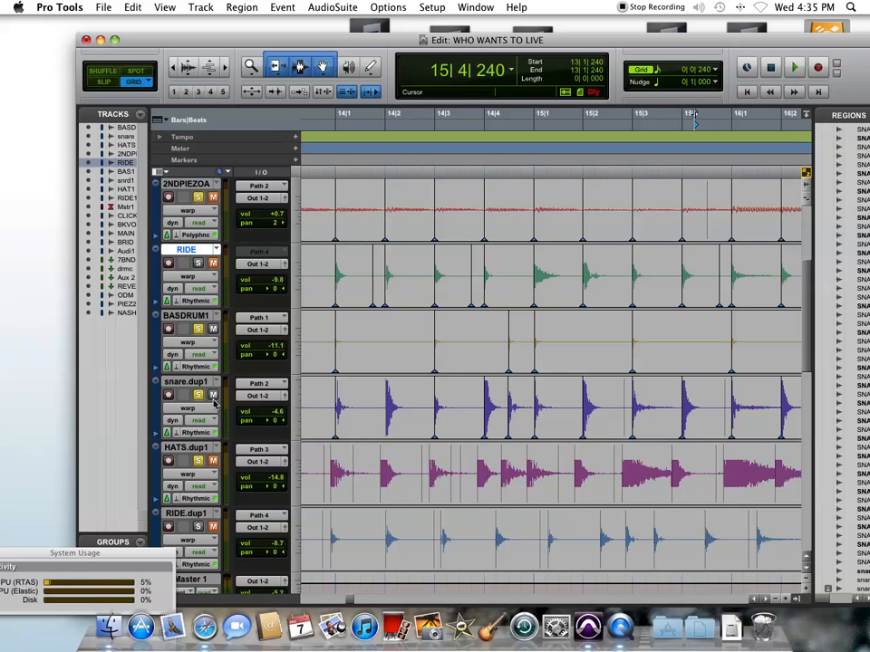
pyautogui.moveTo(350, 601); pyautogui.dragTo(341, 606)
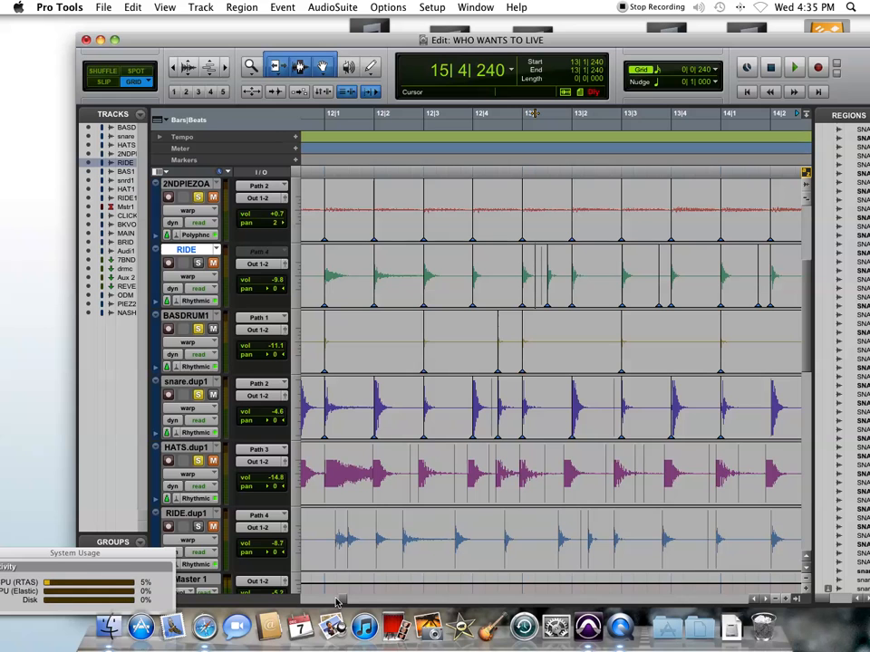
pyautogui.hscroll(-5, 338, 602)
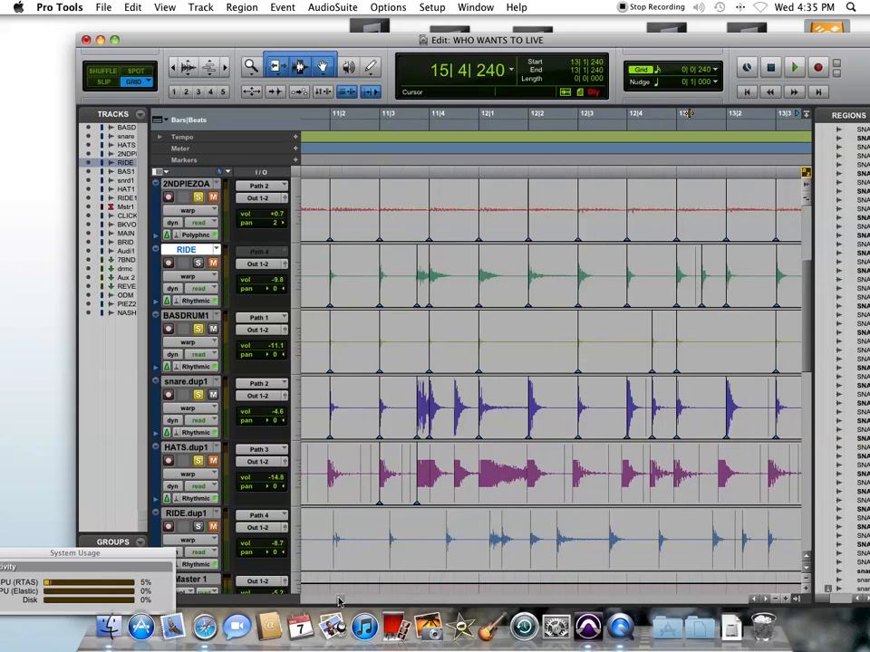
pyautogui.hscroll(-2, 338, 602)
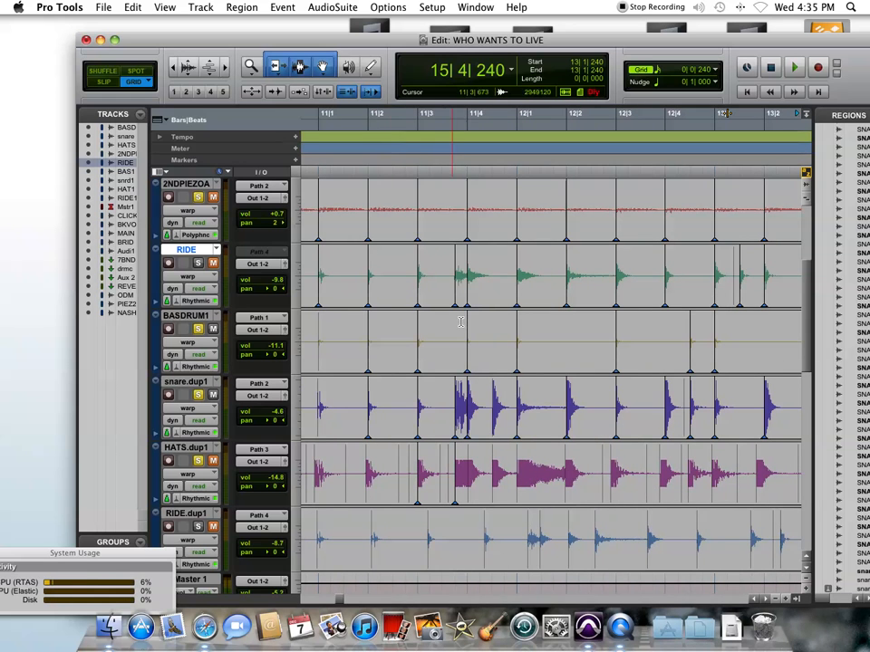
pyautogui.click(377, 134)
pyautogui.click(798, 69)
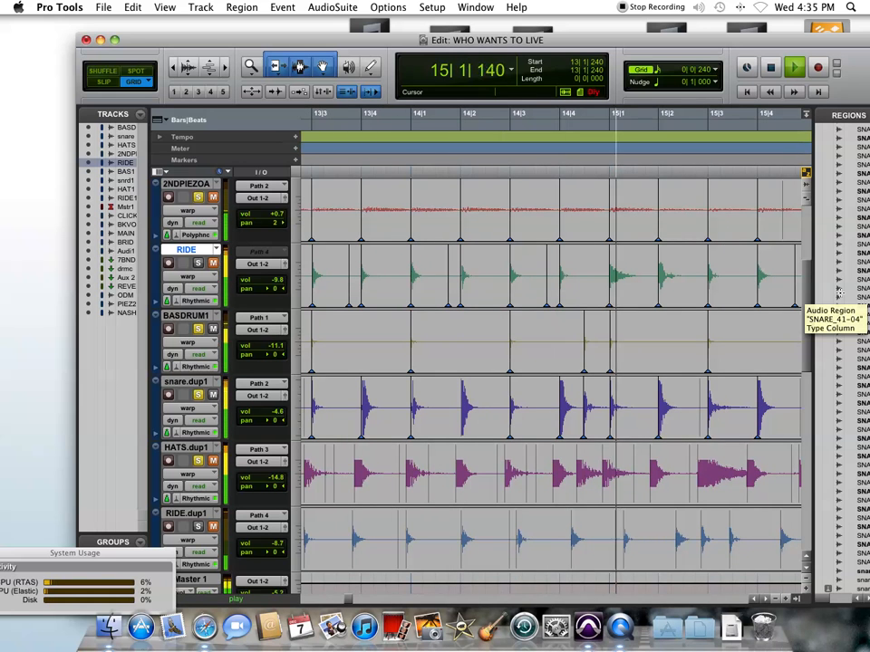
pyautogui.click(769, 70)
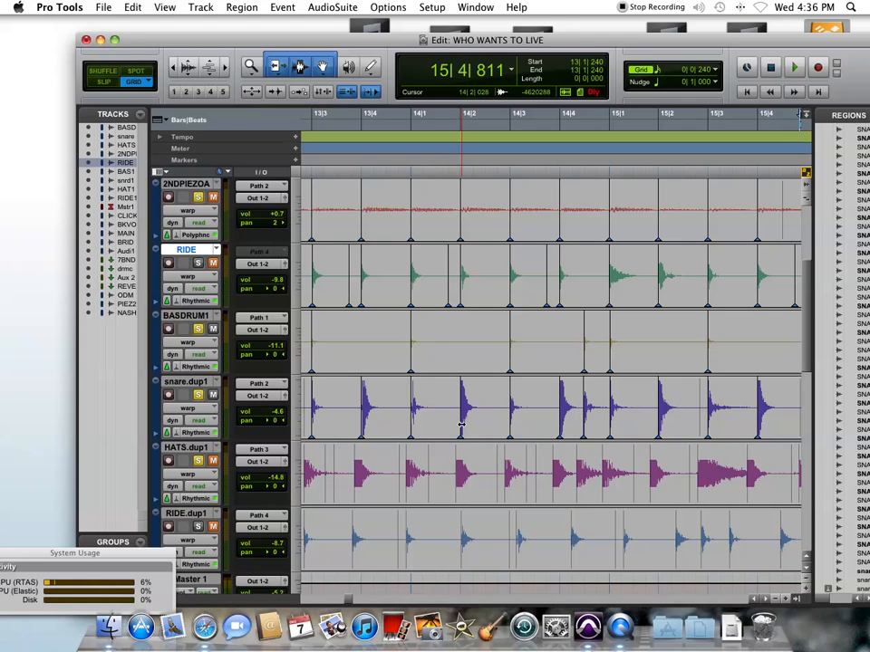
# Play the session again from 13|3|480 and stop near the end of bar 15.
pyautogui.click(339, 129)
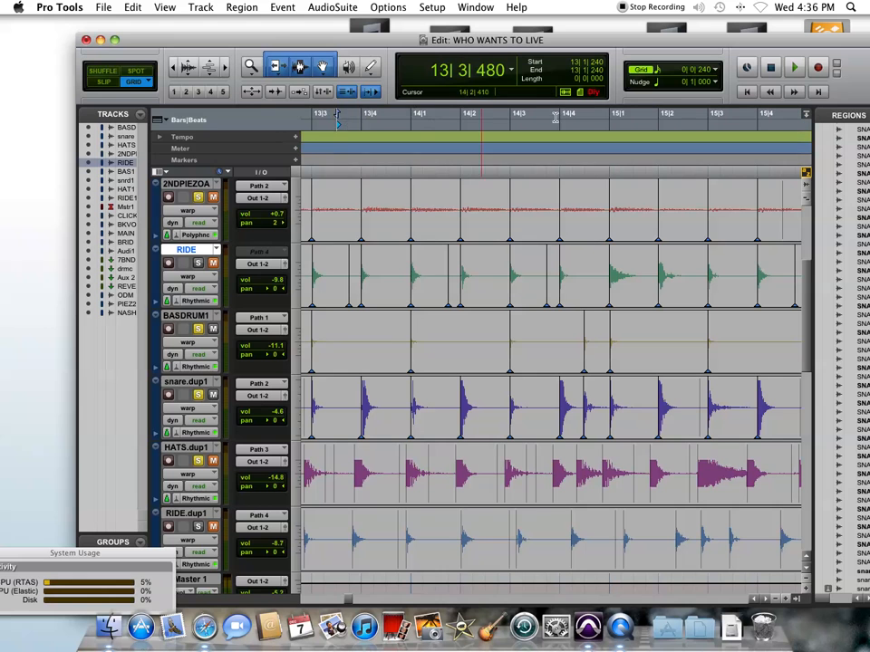
pyautogui.click(792, 69)
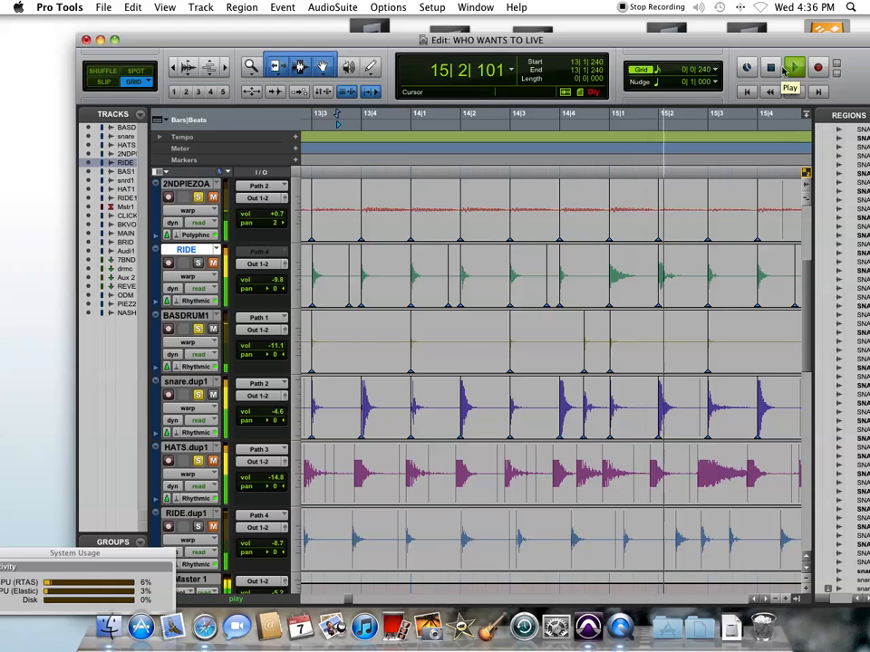
pyautogui.click(772, 67)
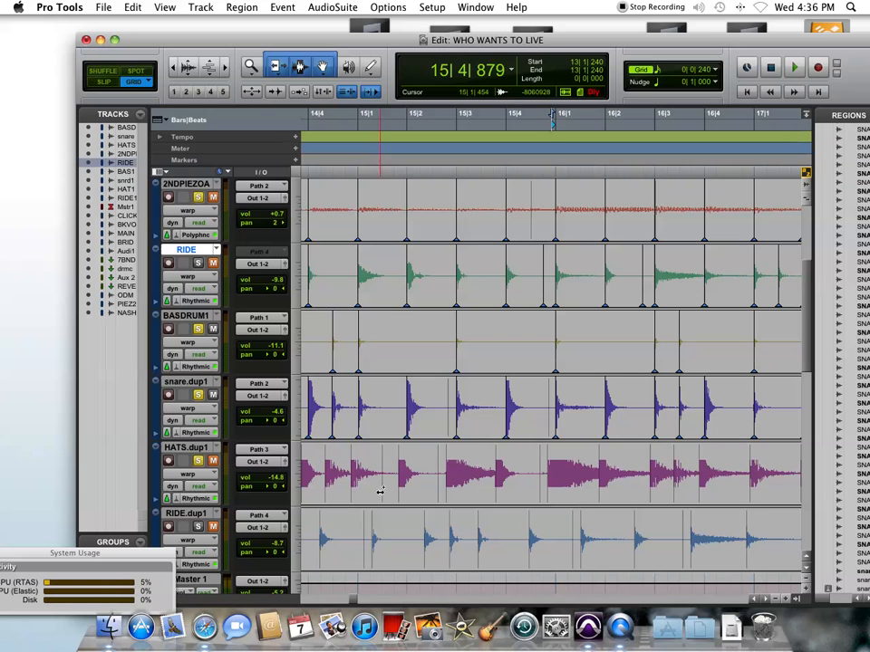
# Add warp markers on the NASHPIEZO track midway between 20|4 and 21|1 and midway between 21|2 and 21|3.
pyautogui.moveTo(355, 599)
pyautogui.mouseDown()
pyautogui.moveTo(406, 602)
pyautogui.moveTo(372, 600)
pyautogui.mouseUp()
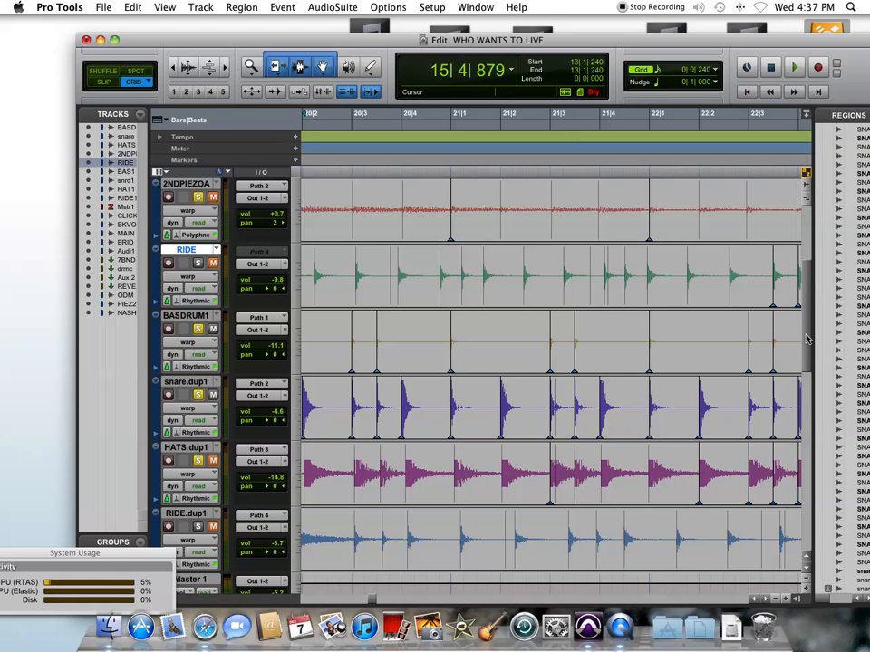
pyautogui.moveTo(807, 339); pyautogui.dragTo(809, 527)
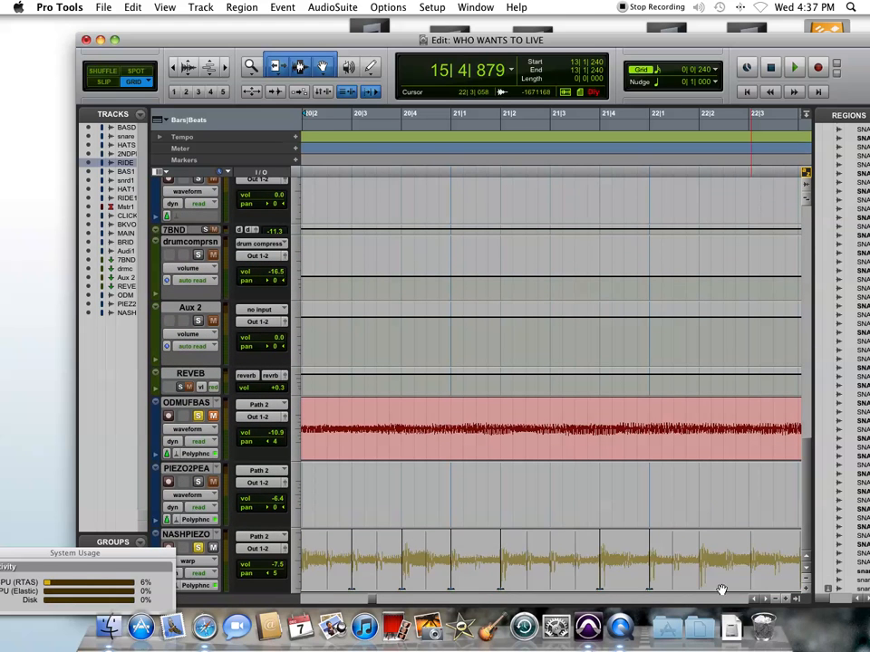
pyautogui.doubleClick(425, 580)
pyautogui.doubleClick(526, 578)
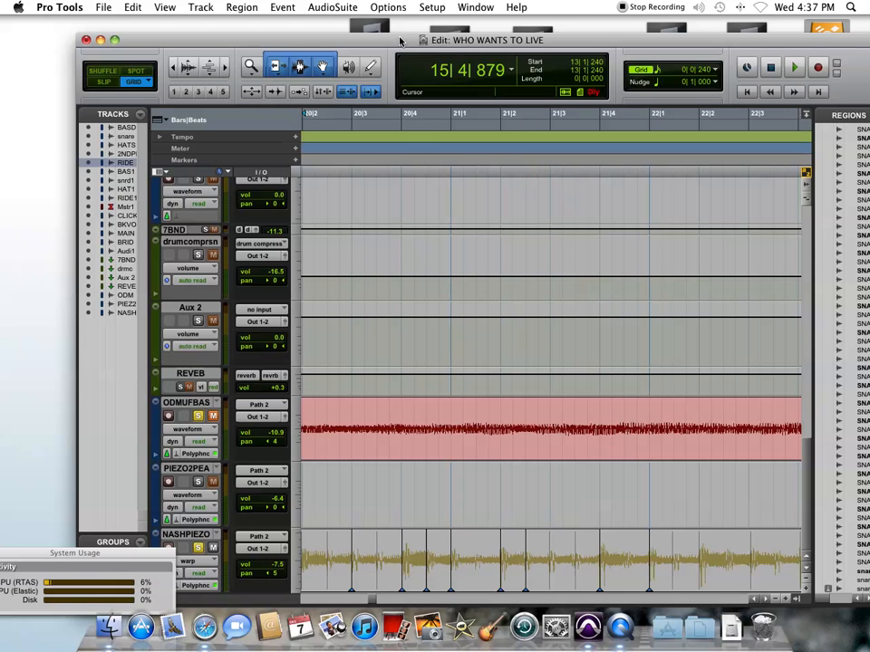
# Listen to the NASHPIEZO warp edits by playing from 20|3|720 and stopping in bar 22.
pyautogui.click(395, 129)
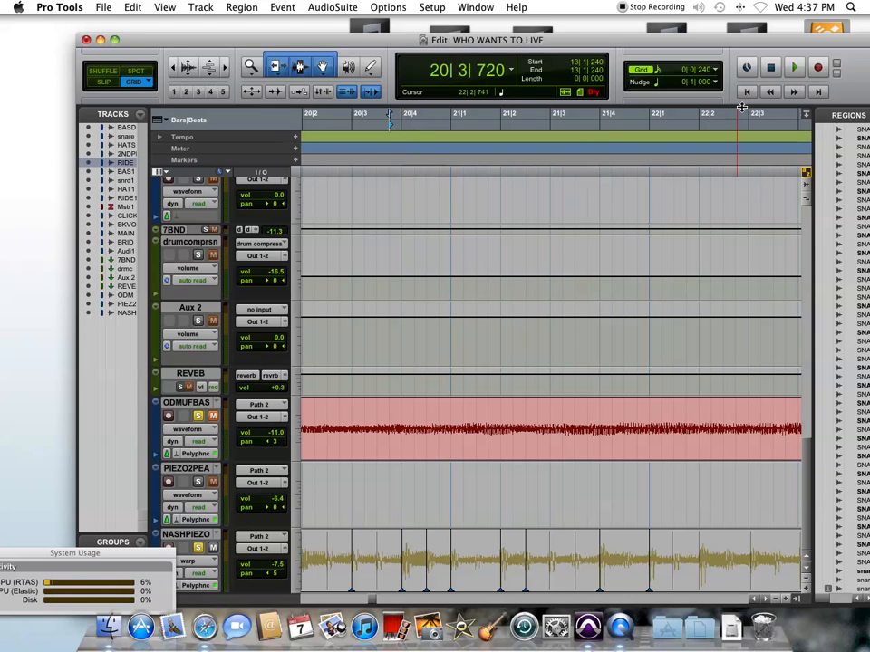
pyautogui.click(793, 68)
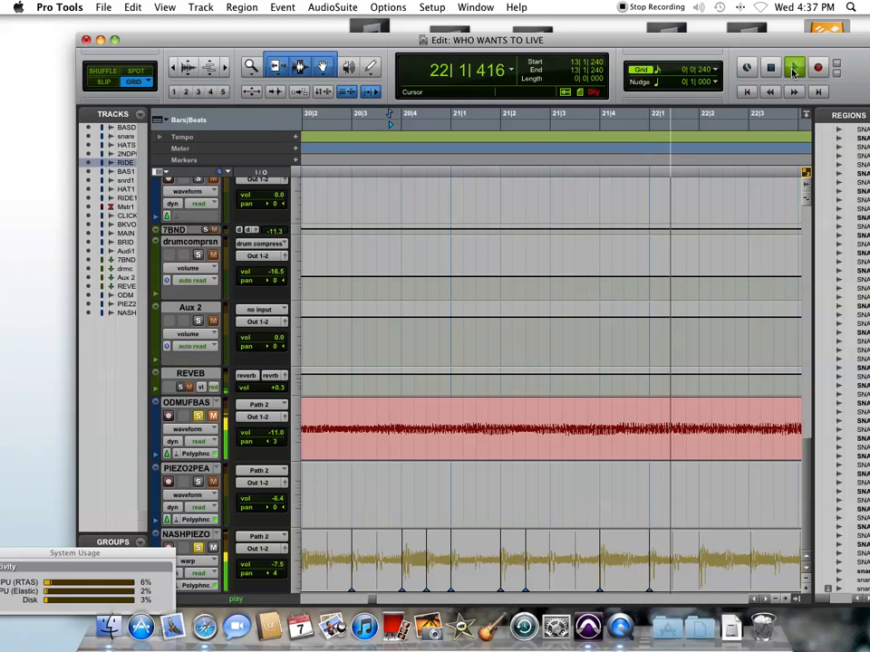
pyautogui.press('space')
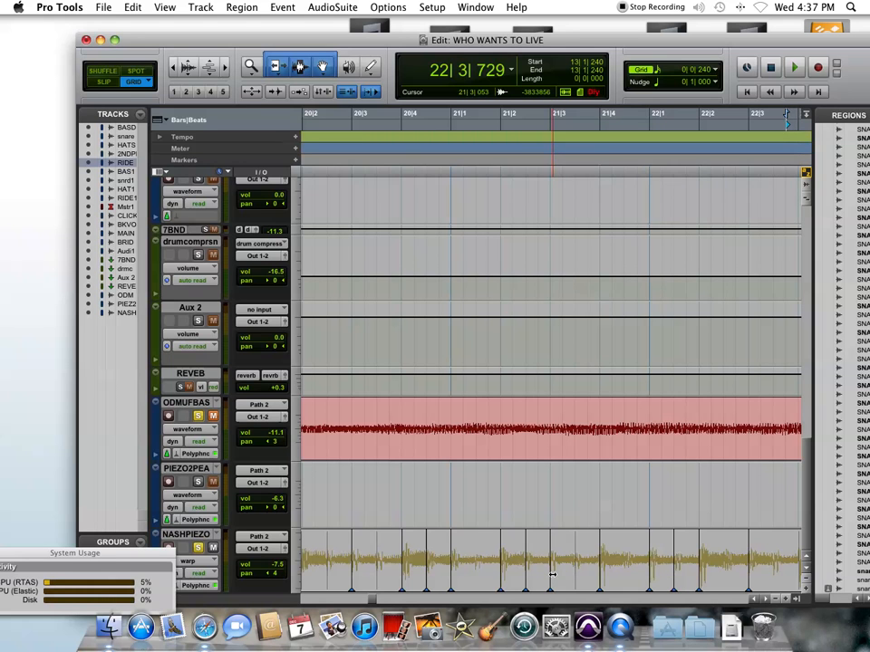
# Play the warped passage from 21|1|000 and stop near the end of bar 22.
pyautogui.click(459, 132)
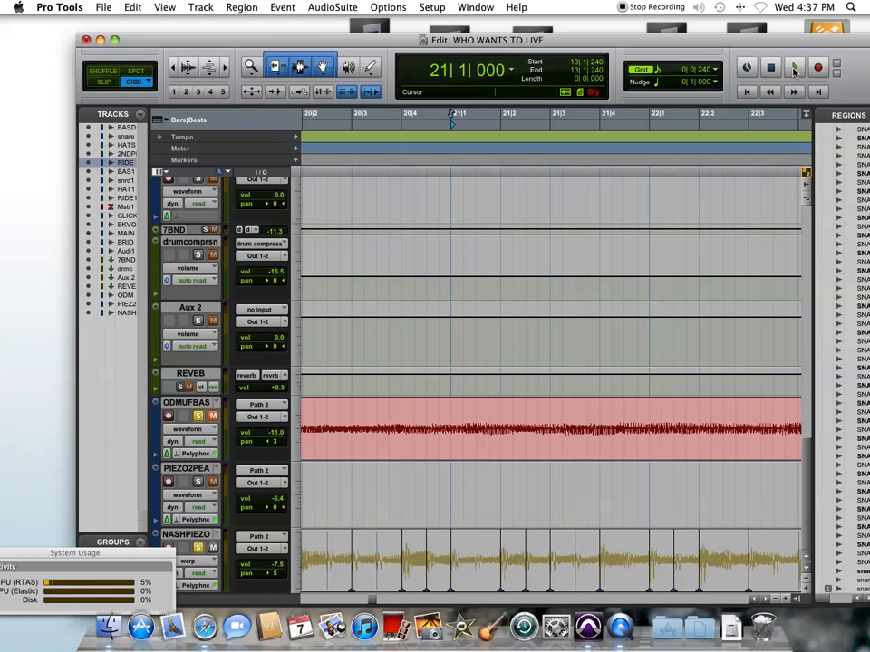
pyautogui.click(792, 70)
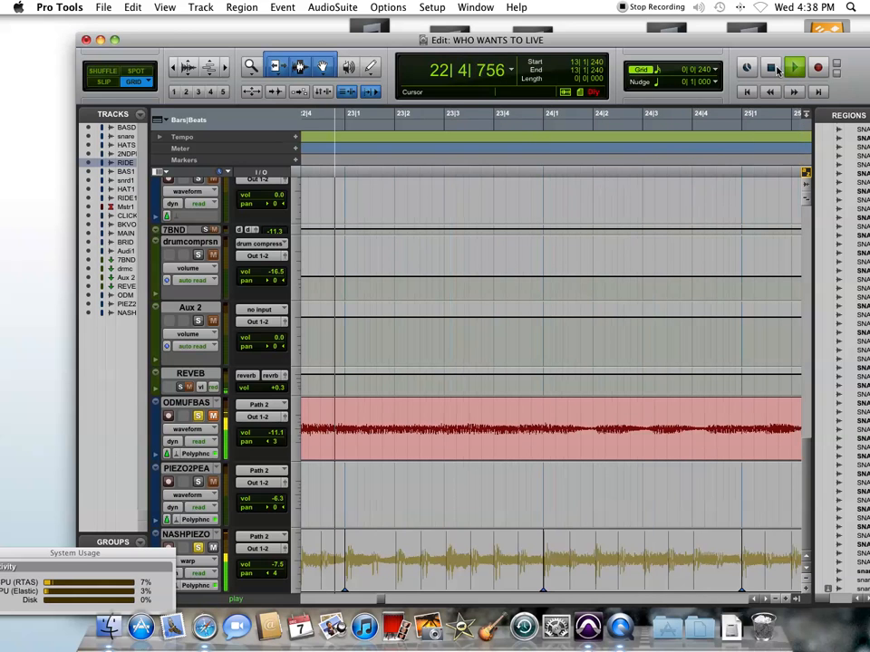
pyautogui.click(777, 70)
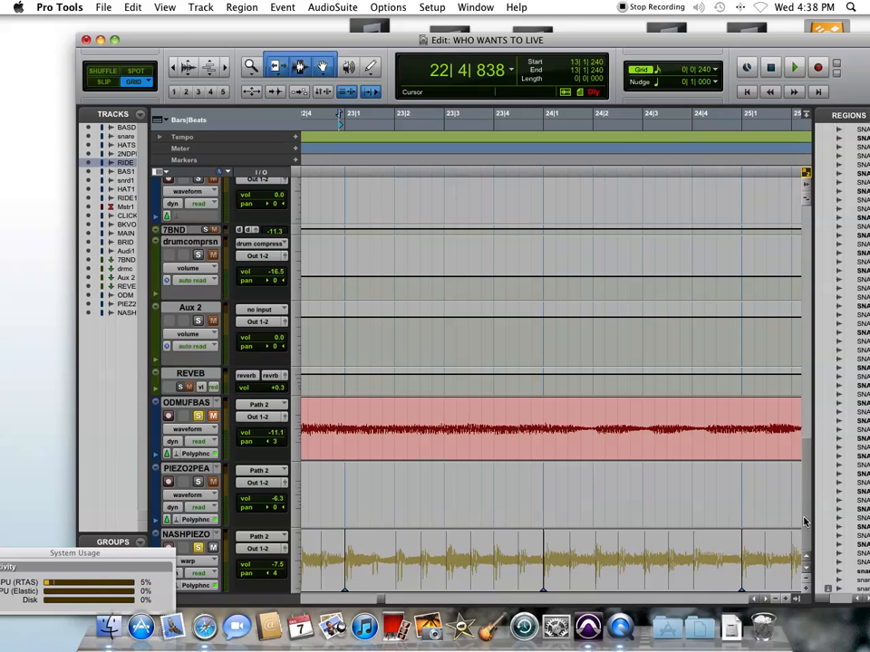
pyautogui.scroll(3, 807, 491)
pyautogui.scroll(6, 807, 491)
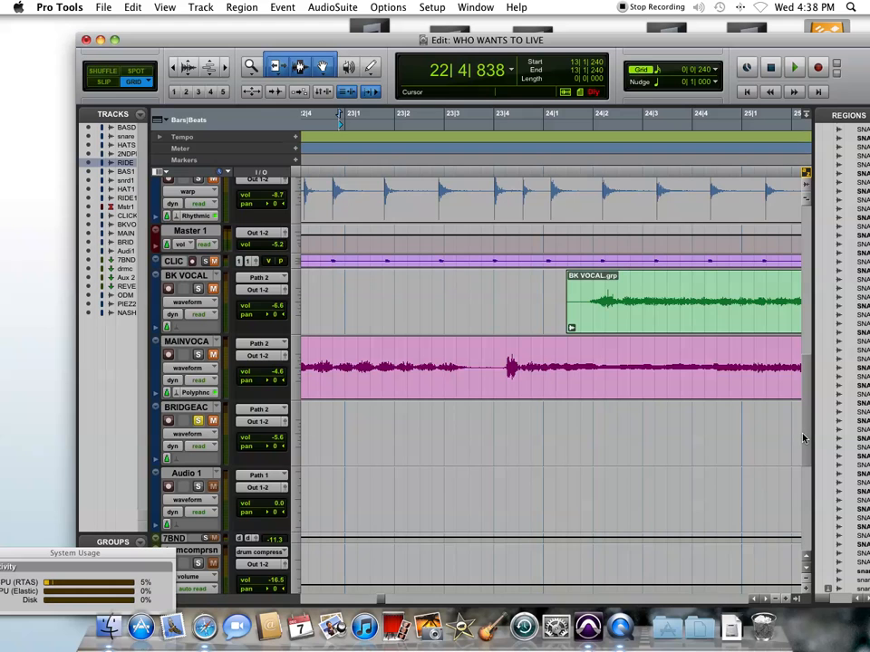
pyautogui.scroll(1, 802, 439)
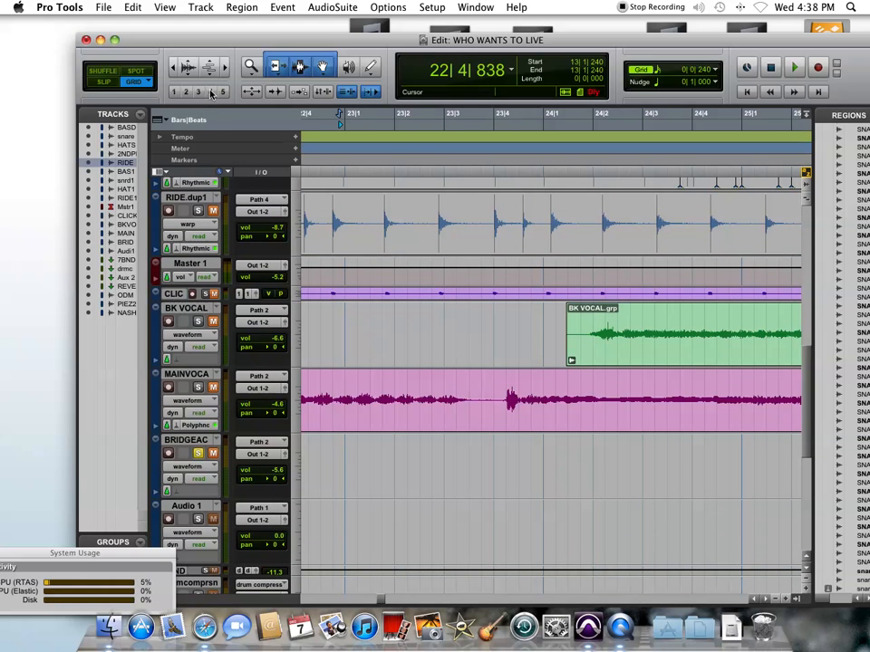
# Try to enable Polyphonic Elastic Audio on the BRIDGEAC track and dismiss the resulting alert.
pyautogui.click(186, 92)
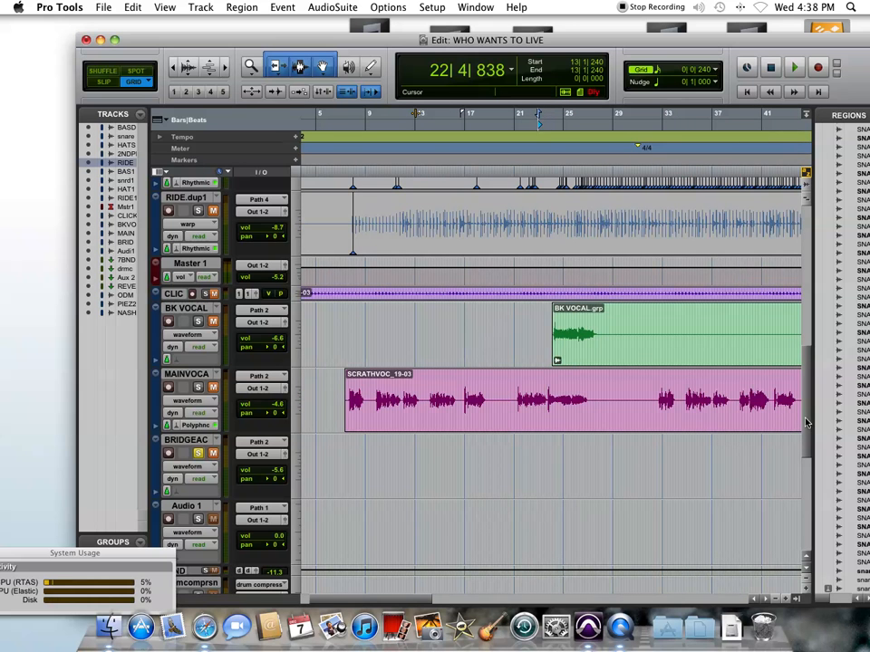
pyautogui.scroll(-6, 807, 486)
pyautogui.scroll(8, 368, 209)
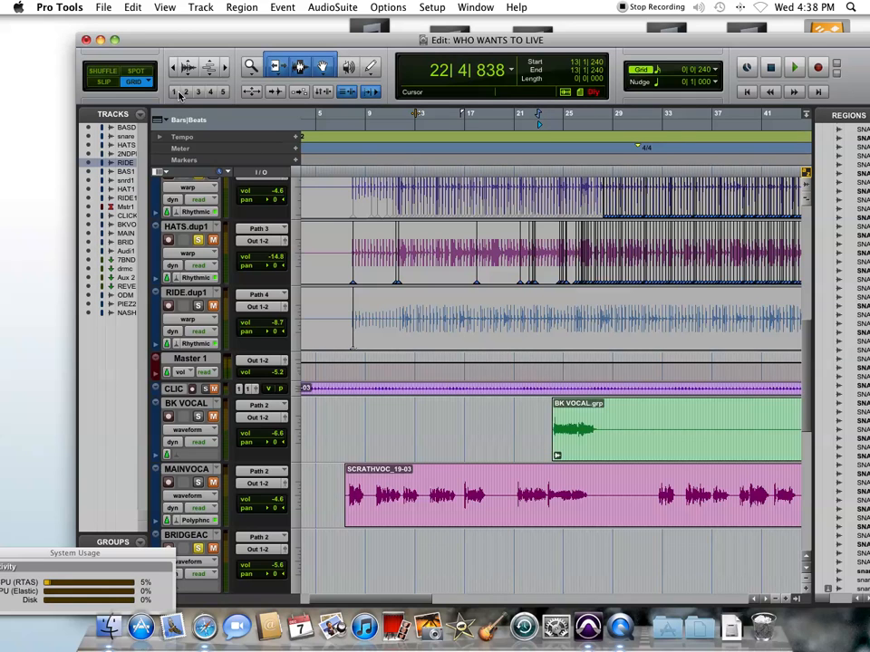
pyautogui.click(181, 93)
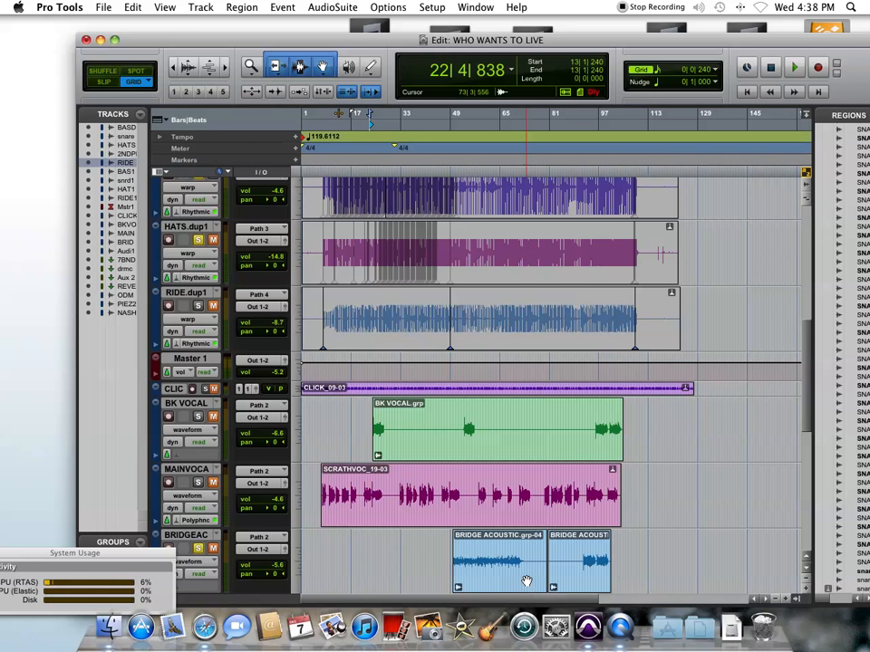
pyautogui.scroll(-2, 526, 581)
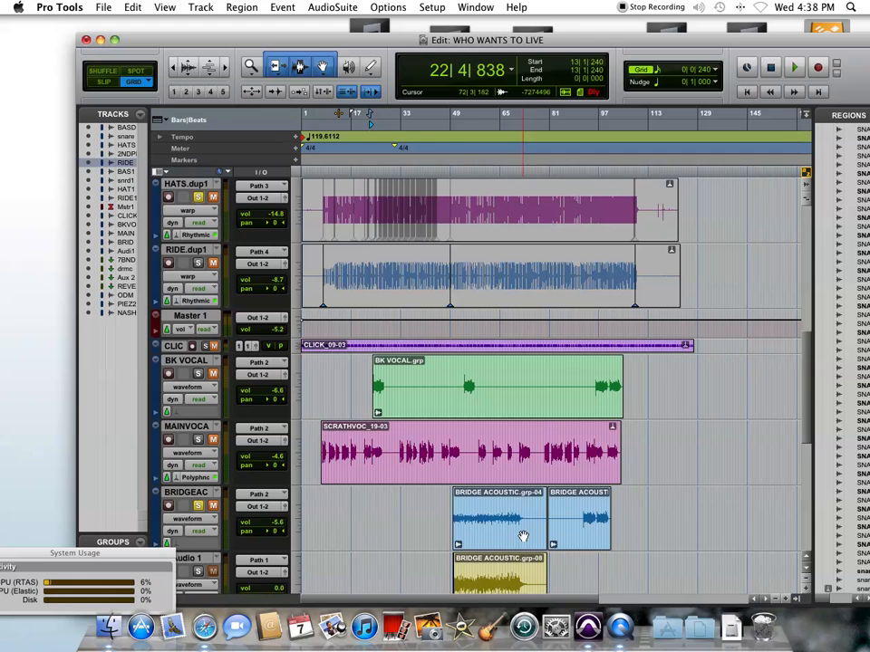
pyautogui.scroll(-2, 323, 544)
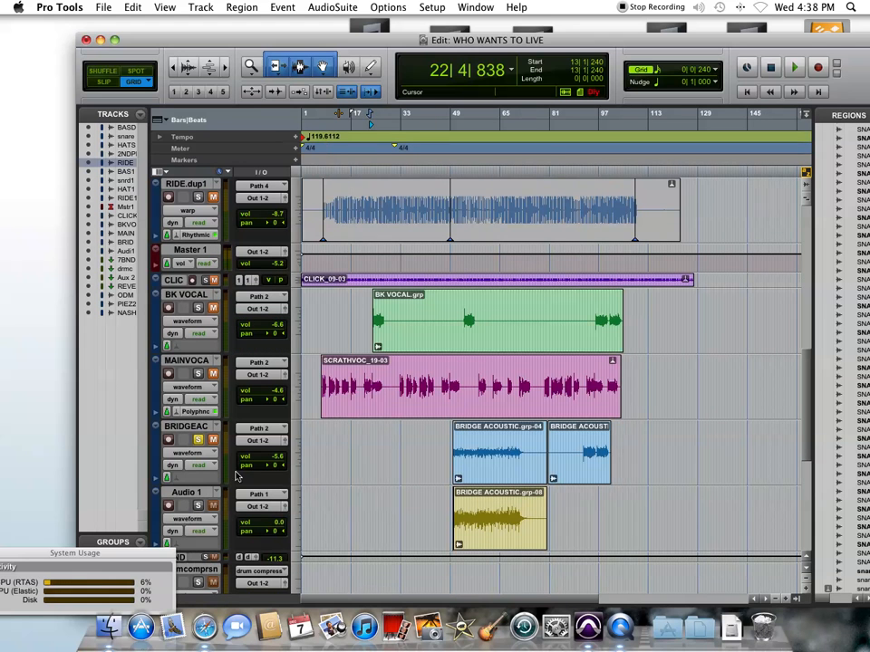
pyautogui.click(178, 481)
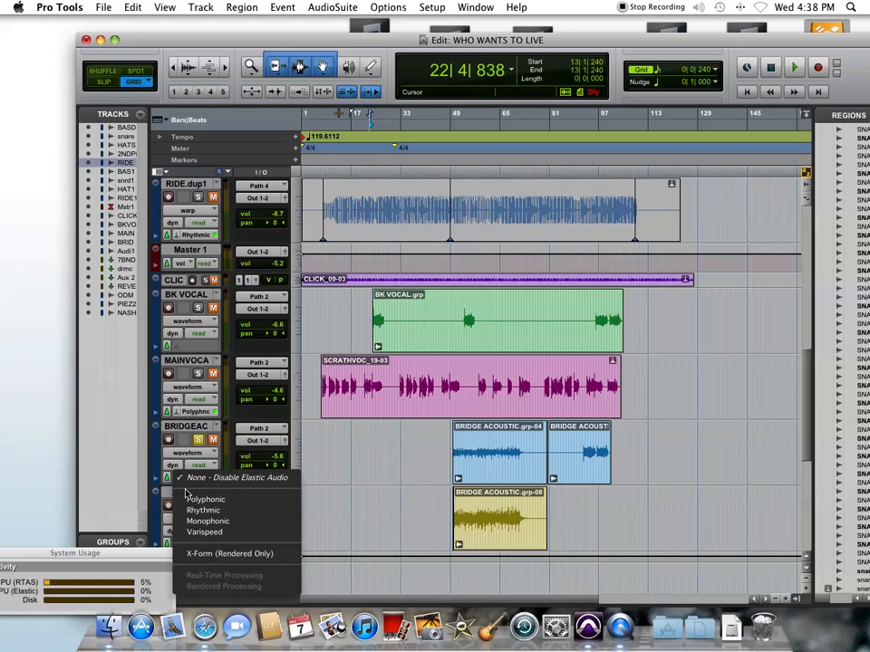
pyautogui.click(190, 501)
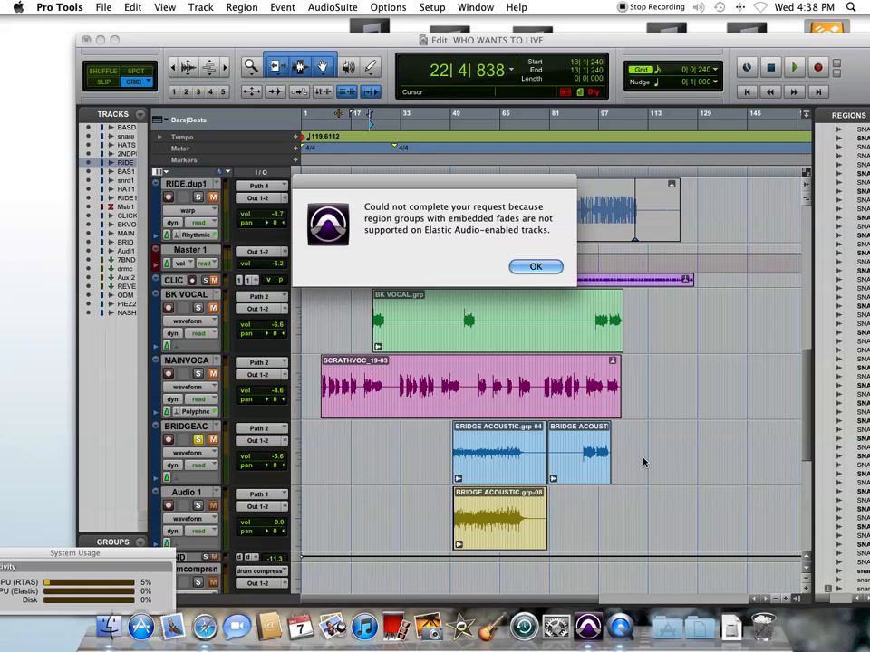
pyautogui.click(536, 267)
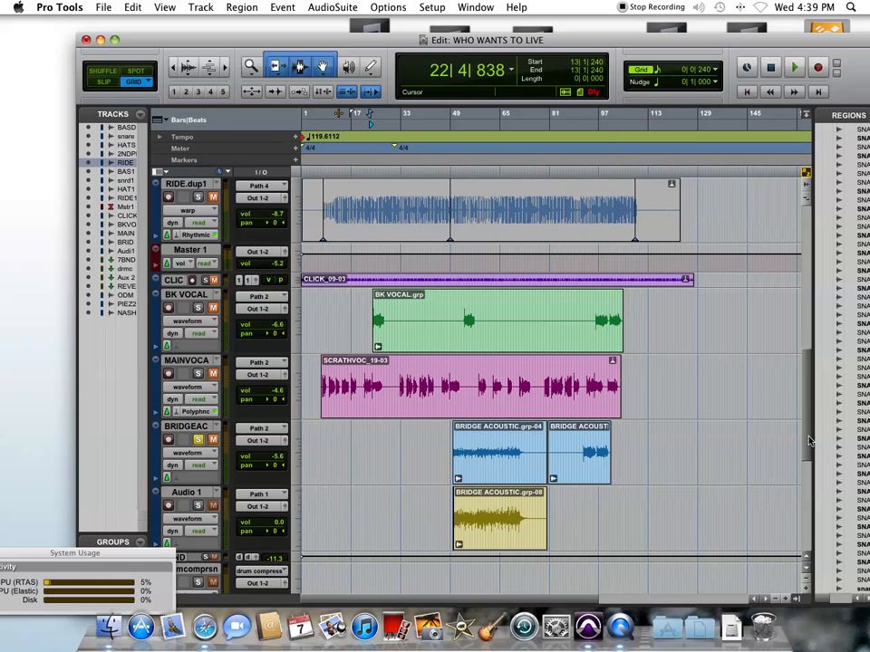
# Unmute the BASSDRUM, snare and HATS tracks.
pyautogui.moveTo(809, 442); pyautogui.dragTo(805, 278)
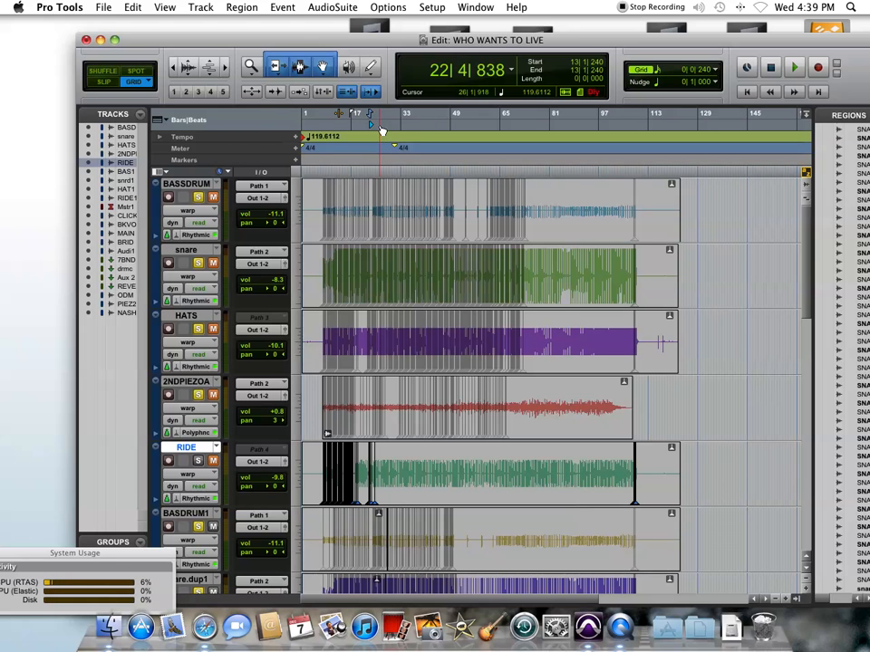
pyautogui.click(215, 198)
pyautogui.click(214, 264)
pyautogui.click(215, 328)
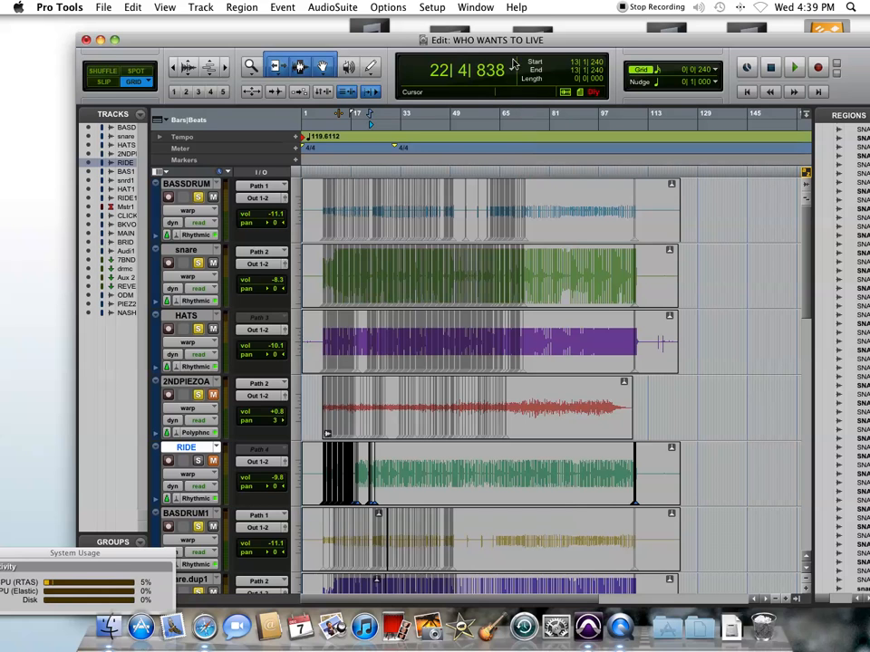
# Move the Edit window aside, examine the channels across the Mix window, and bring the Edit window back into view.
pyautogui.moveTo(507, 47); pyautogui.dragTo(539, 562)
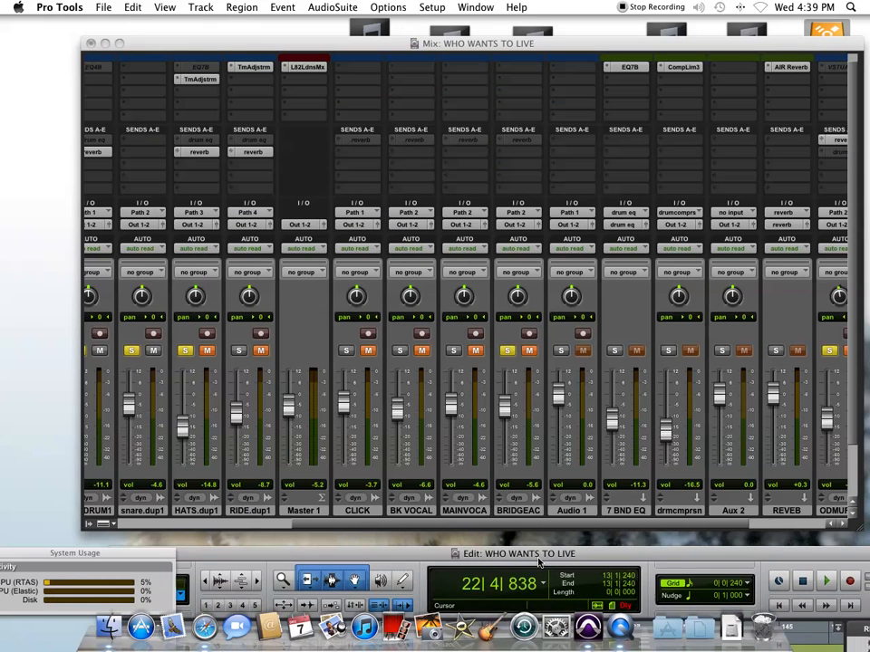
pyautogui.click(478, 527)
pyautogui.hscroll(-5, 328, 395)
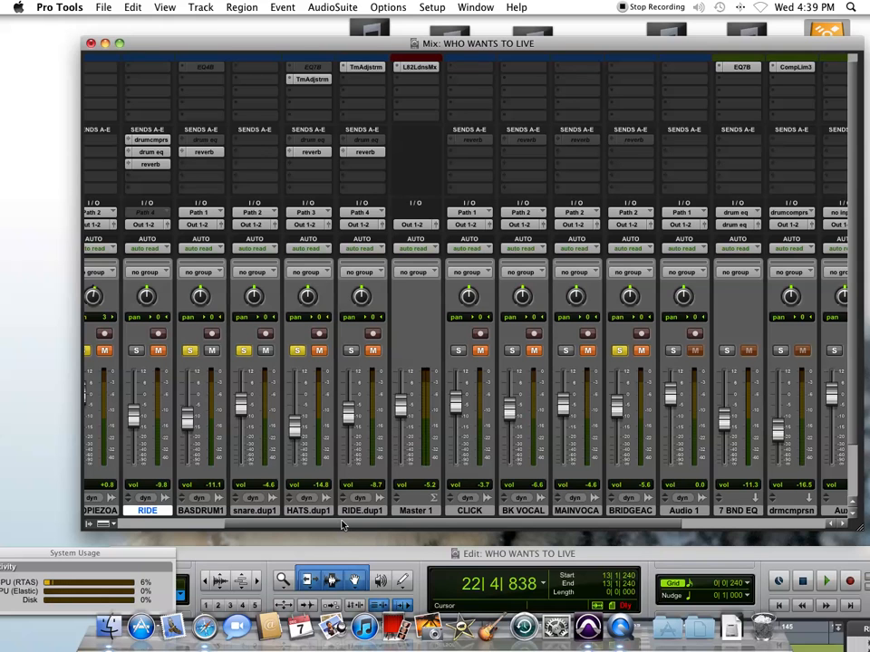
pyautogui.moveTo(342, 525); pyautogui.dragTo(234, 535)
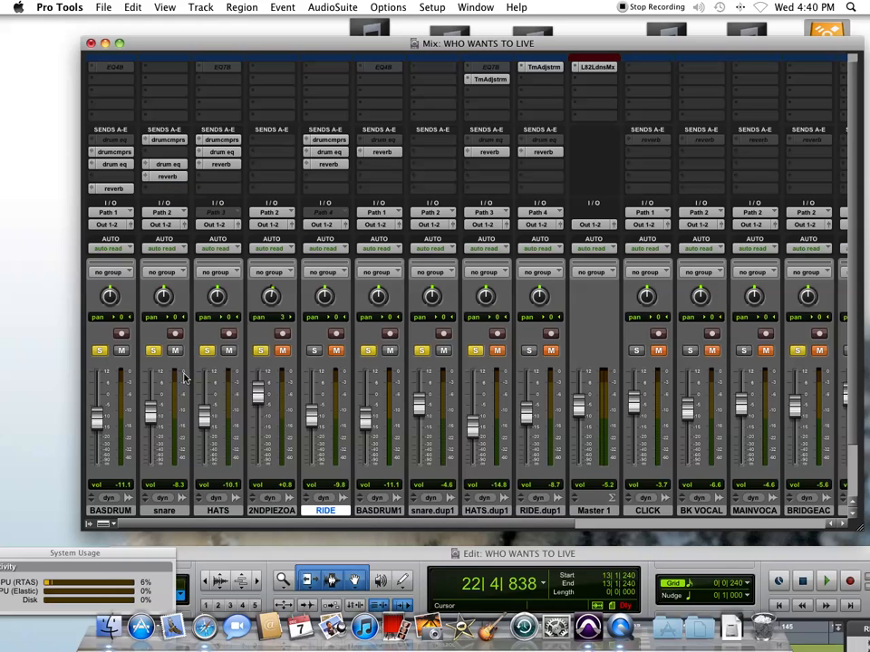
pyautogui.moveTo(206, 524); pyautogui.dragTo(467, 534)
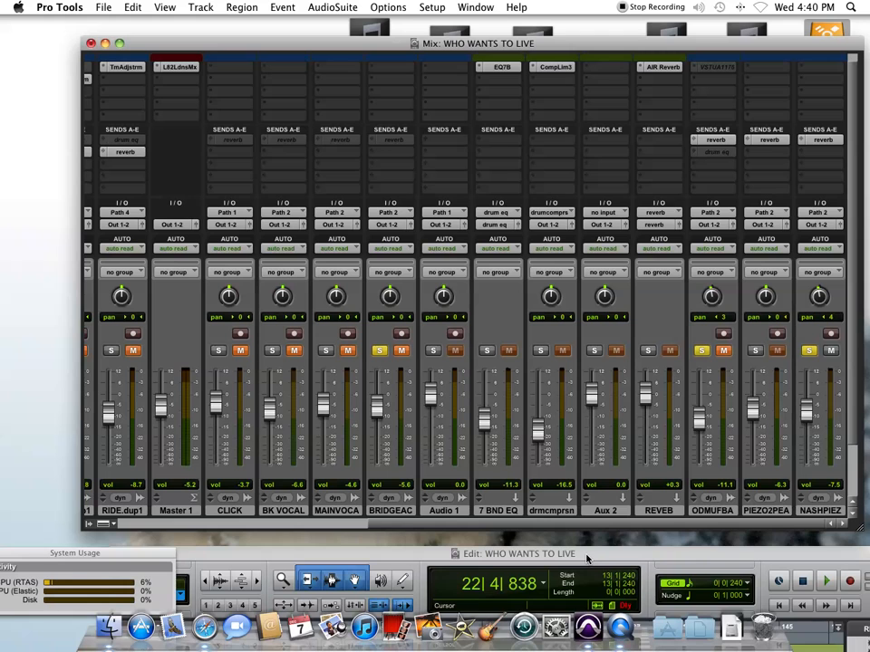
pyautogui.moveTo(586, 558); pyautogui.dragTo(540, 46)
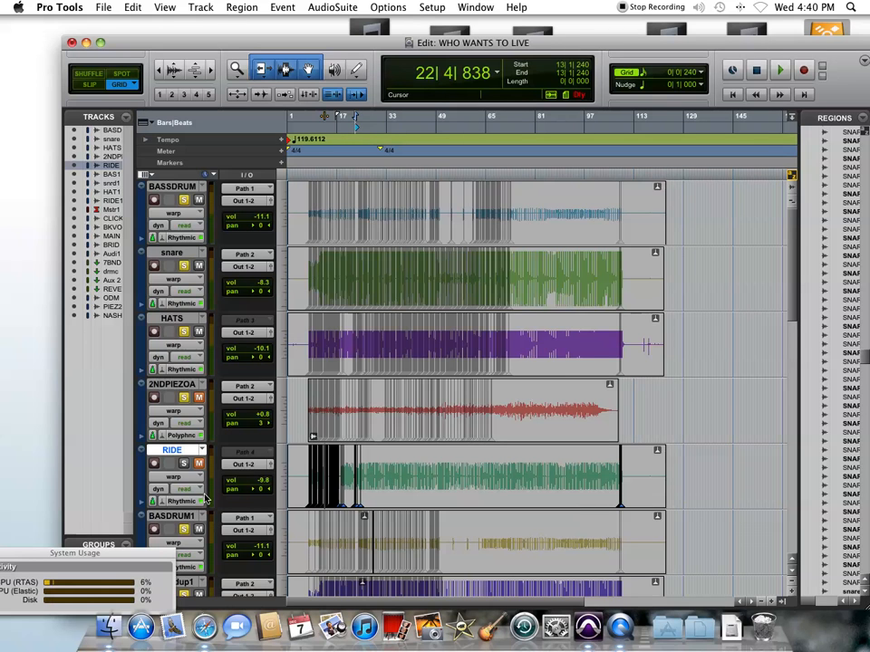
# Mute the duplicate bass drum track BASDRUM1.
pyautogui.scroll(-2, 213, 426)
pyautogui.click(199, 464)
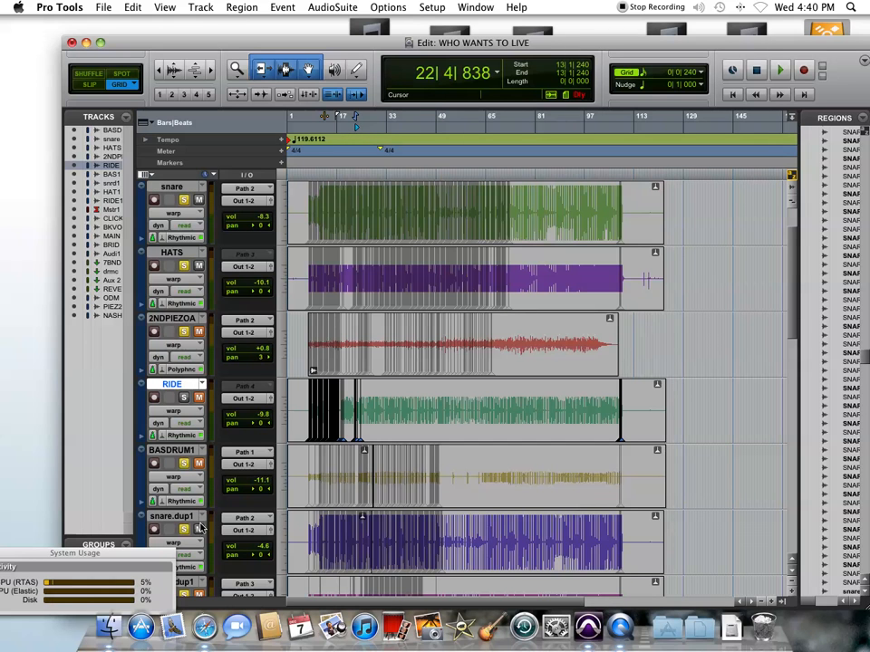
pyautogui.scroll(2, 206, 518)
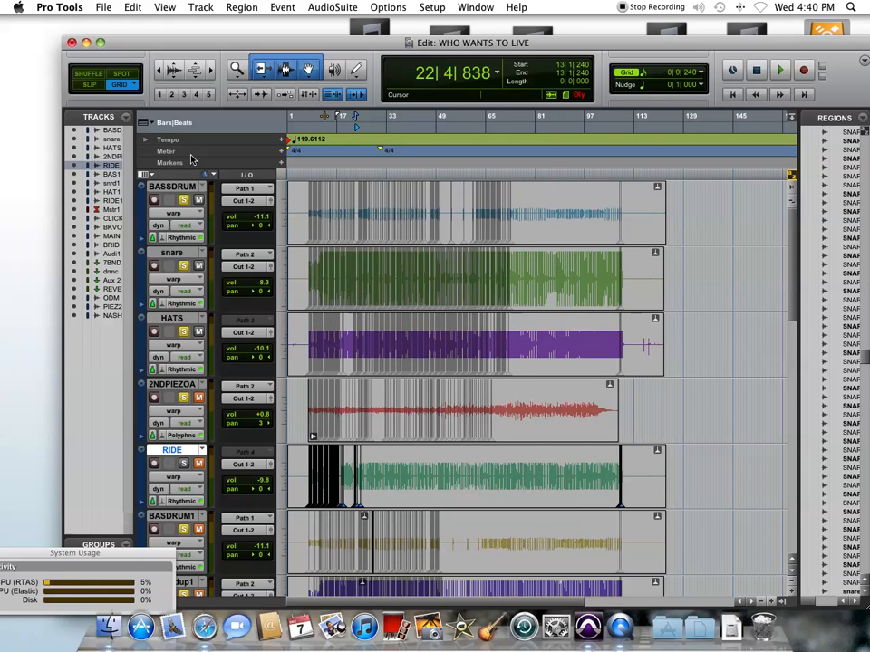
# Play the warped drum tracks from 13|2|480 and stop in bar 19.
pyautogui.click(196, 95)
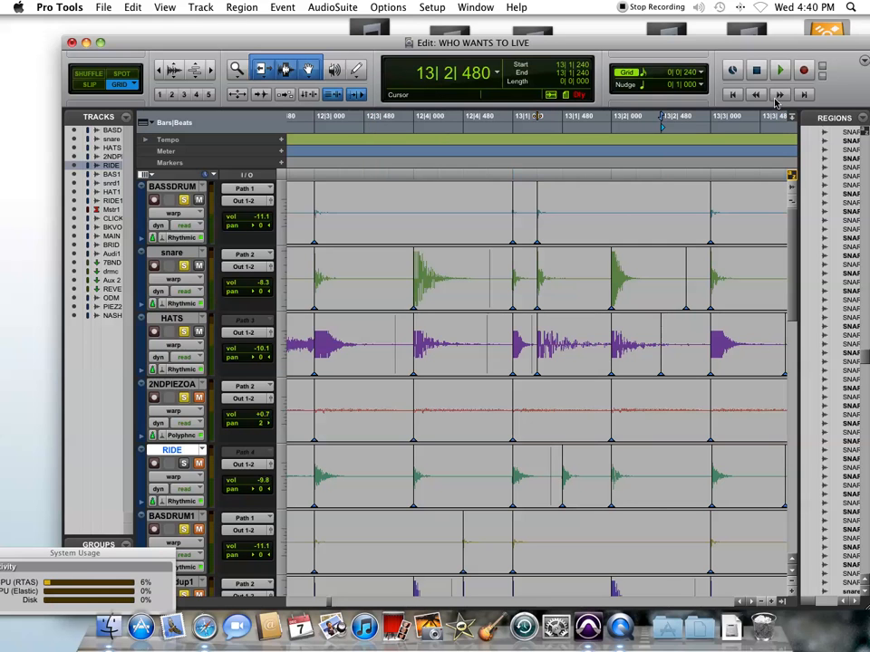
pyautogui.click(780, 70)
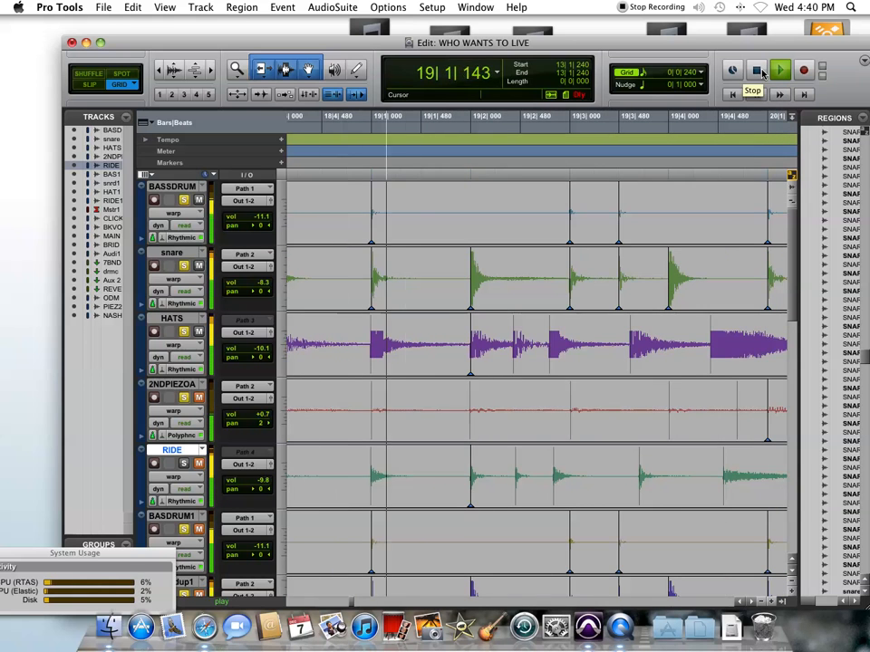
pyautogui.click(763, 70)
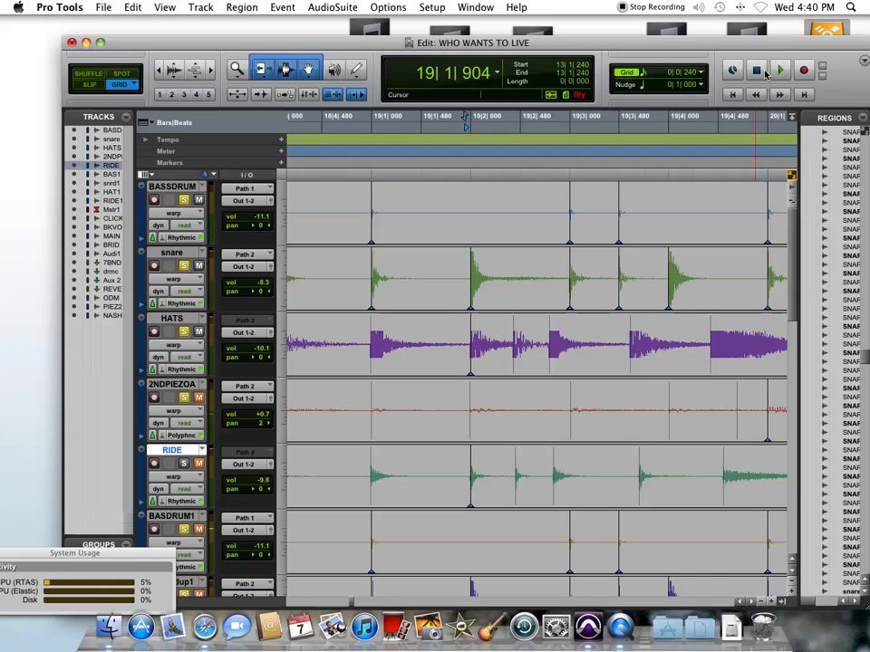
# Play a later passage of the session from beyond bar 19 and stop near the end of bar 28.
pyautogui.click(563, 133)
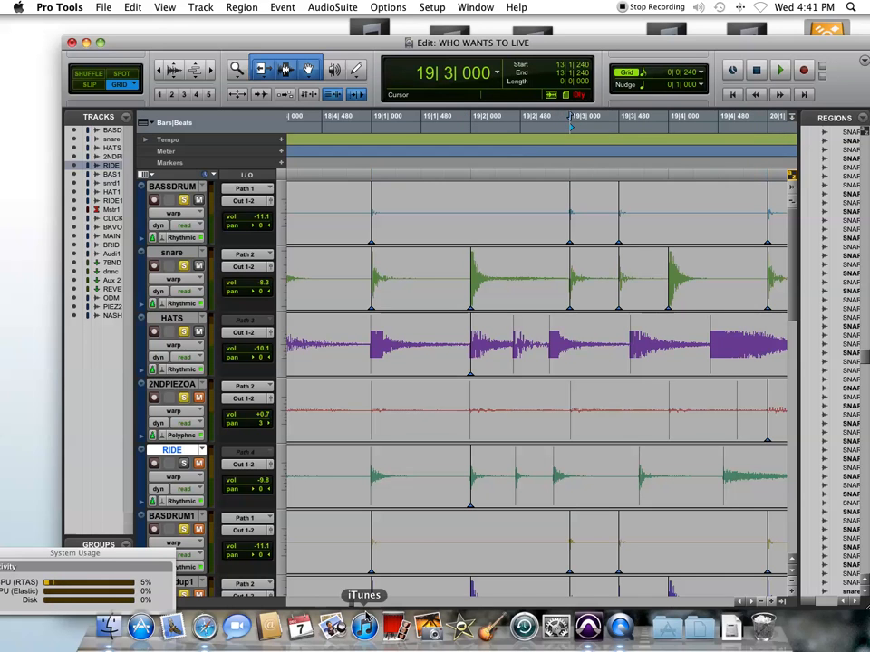
pyautogui.moveTo(354, 603); pyautogui.dragTo(369, 605)
pyautogui.click(365, 139)
pyautogui.click(778, 74)
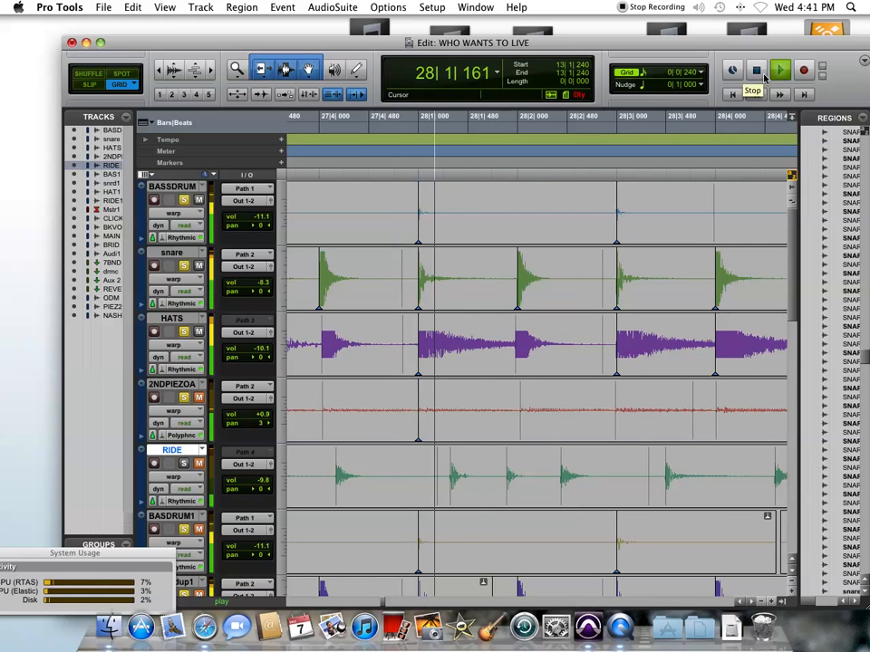
pyautogui.click(756, 76)
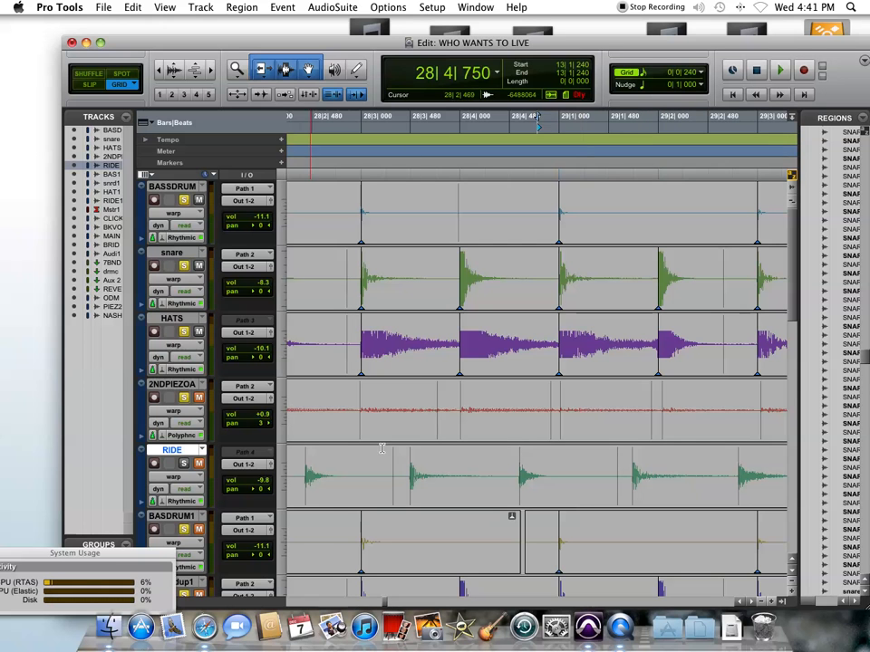
pyautogui.moveTo(801, 292); pyautogui.dragTo(792, 265)
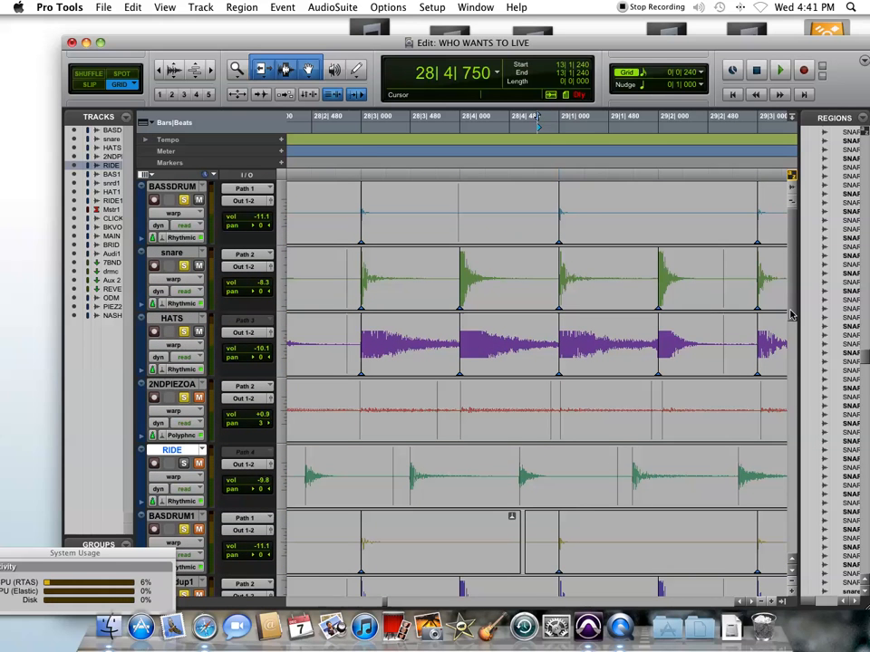